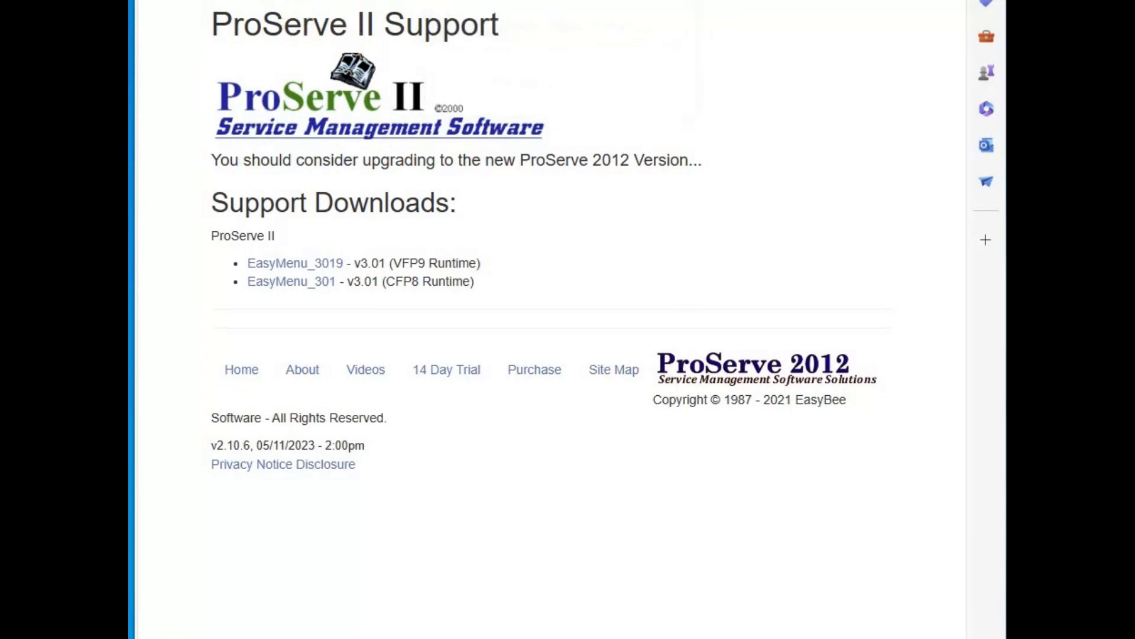
Switch back from the ProServe II Support page to the easybeesoftware.com home page
{"action": "key", "text": "ctrl+Tab"}
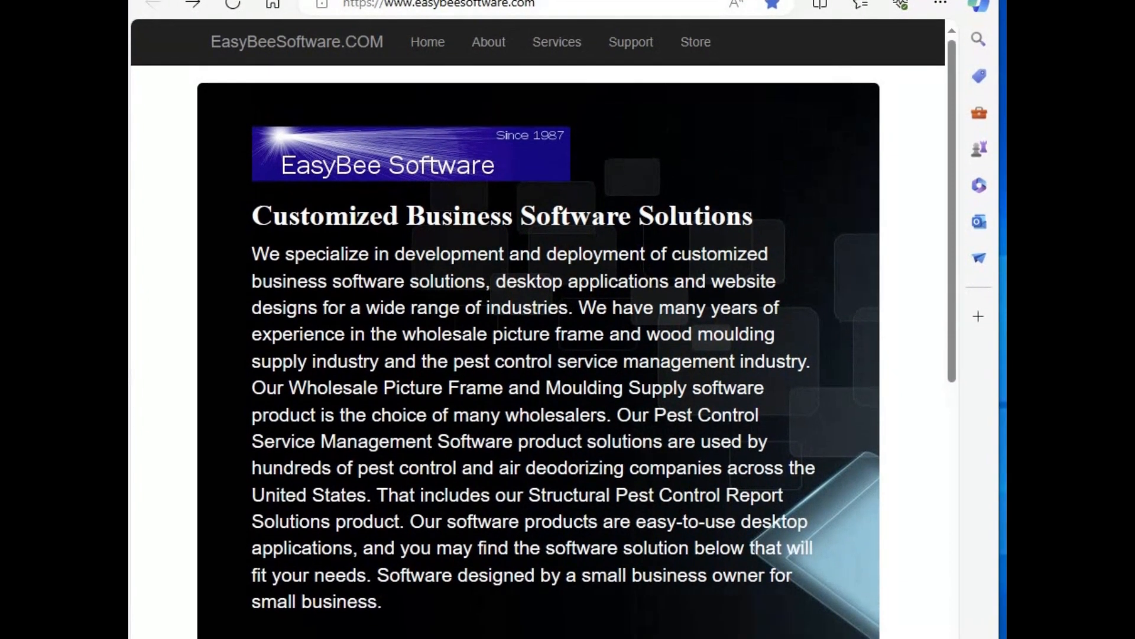
Reload easybeesoftware.com, then follow Support to the ProServe II Support page listing EasyMenu downloads
{"action": "left_click", "coordinate": [281, 52]}
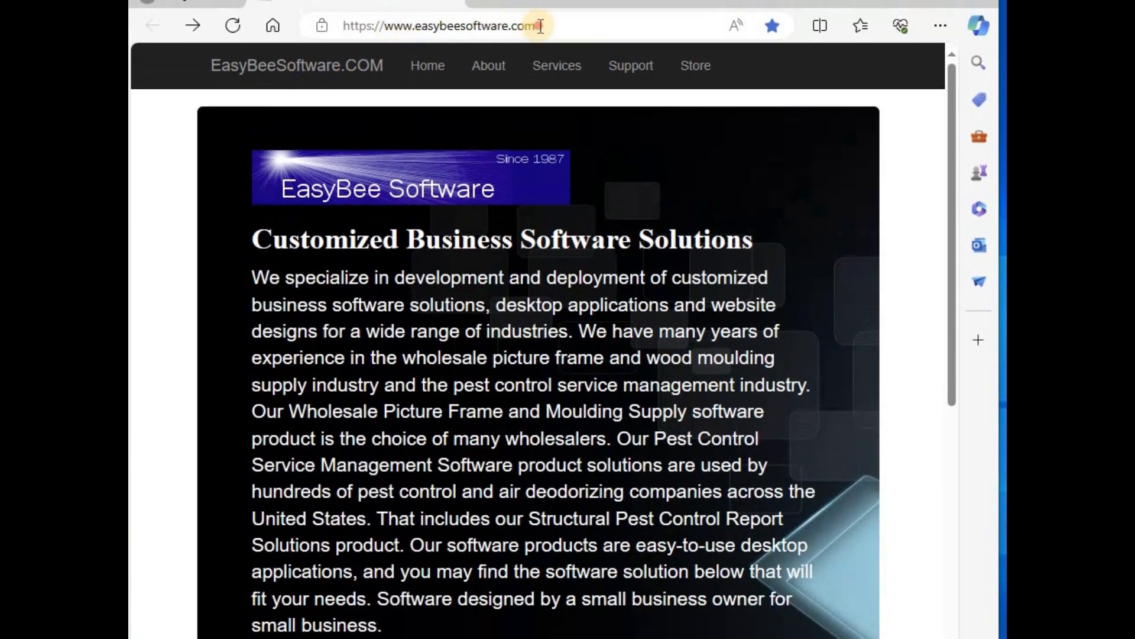
{"action": "left_click_drag", "start_coordinate": [532, 26], "coordinate": [303, 26]}
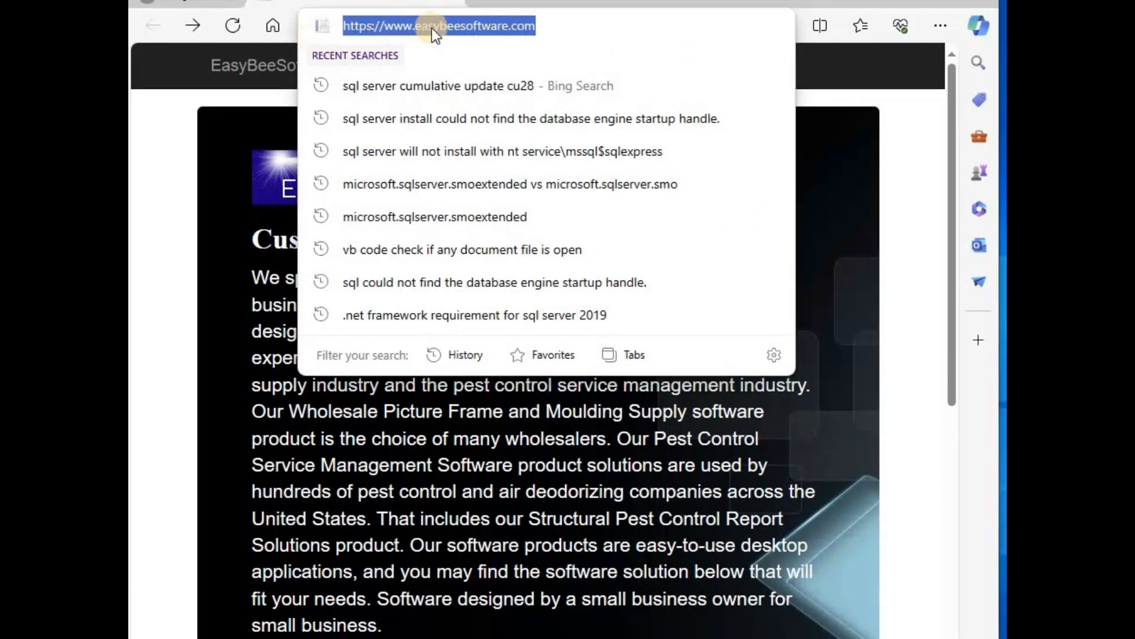
{"action": "key", "text": "Return"}
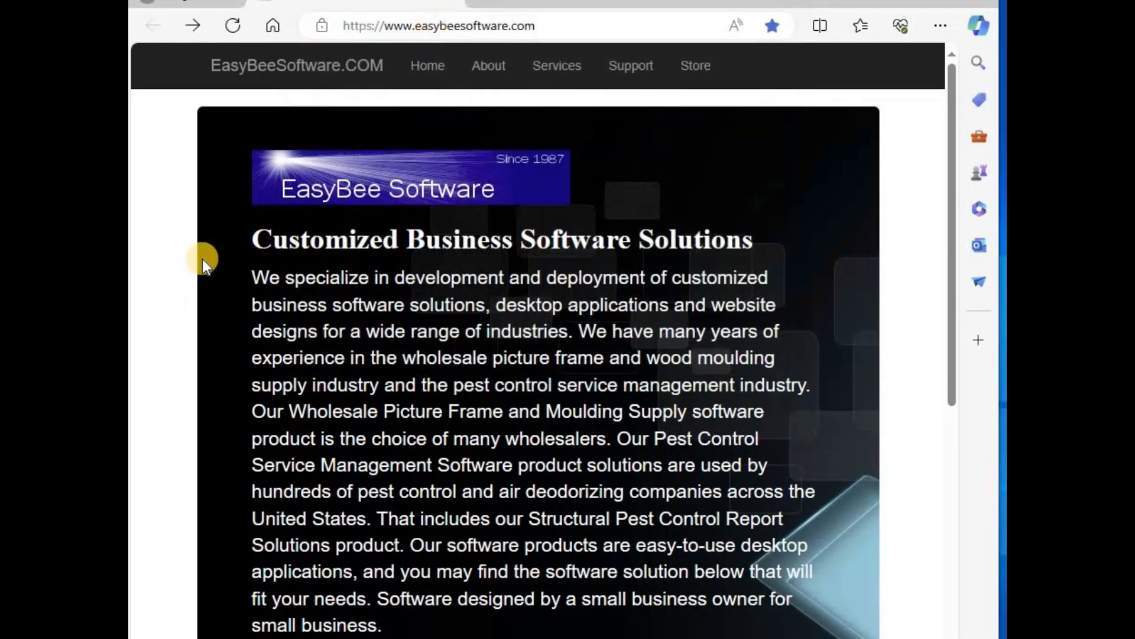
{"action": "left_click", "coordinate": [631, 72]}
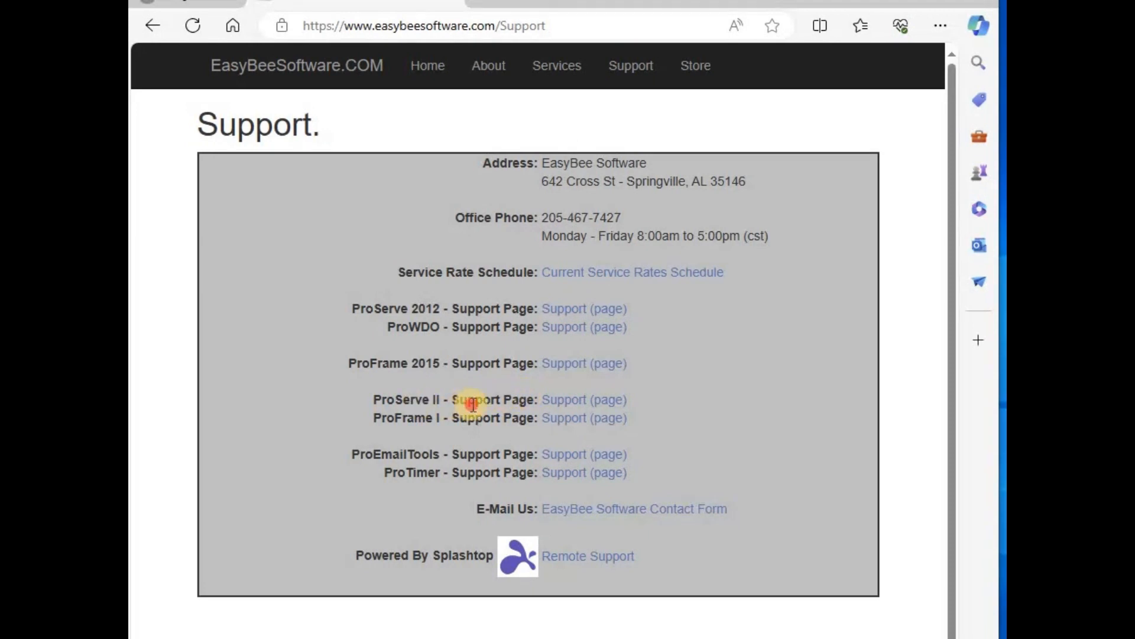
{"action": "left_click", "coordinate": [568, 408]}
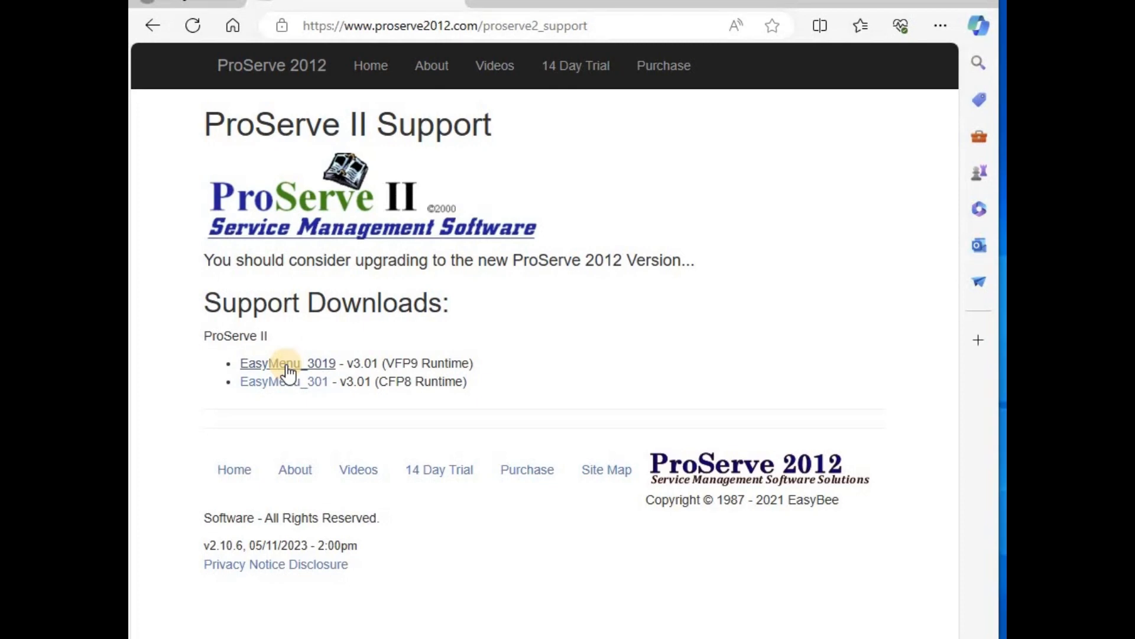
Download EasyMenu3019.exe, keep it anyway despite the warning, and show it in the Downloads folder
{"action": "left_click", "coordinate": [287, 366]}
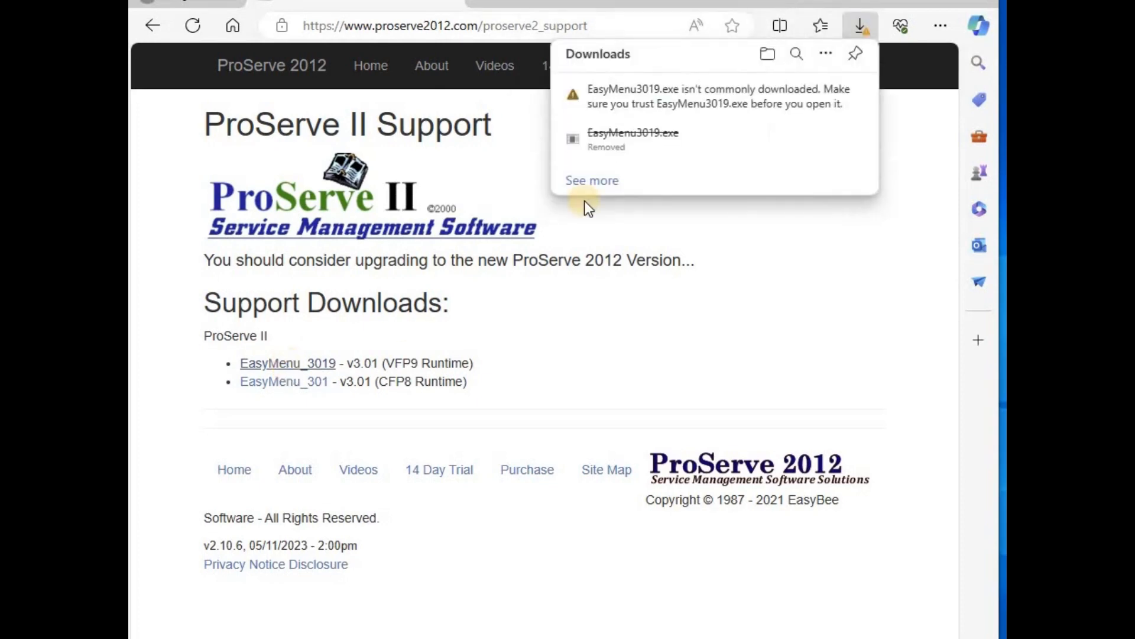
{"action": "mouse_move", "coordinate": [801, 98]}
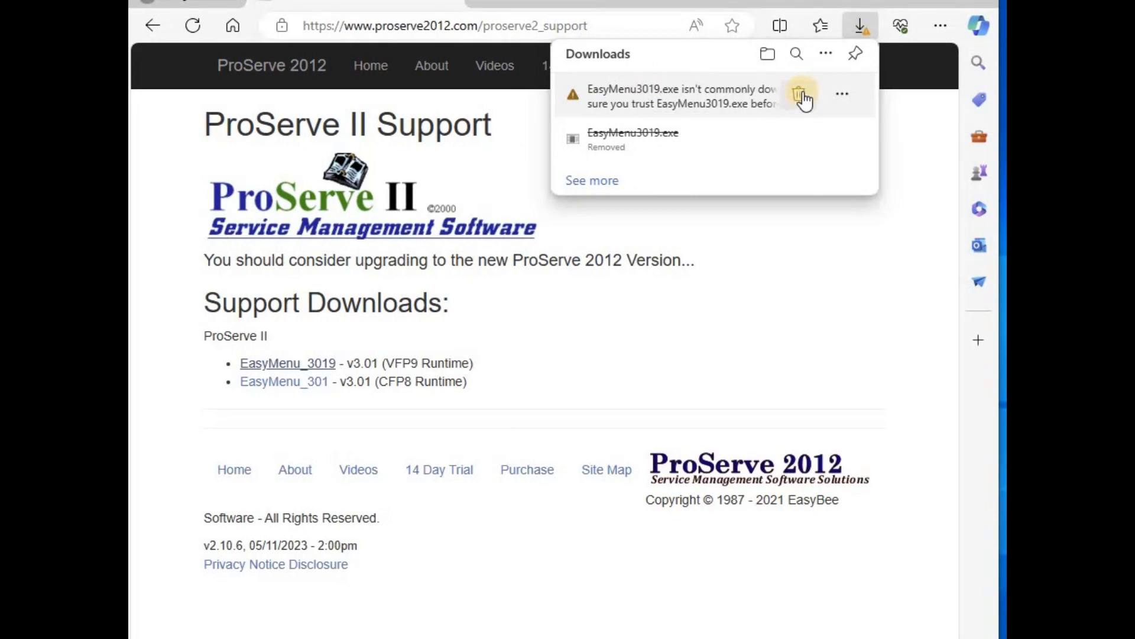
{"action": "left_click", "coordinate": [845, 97]}
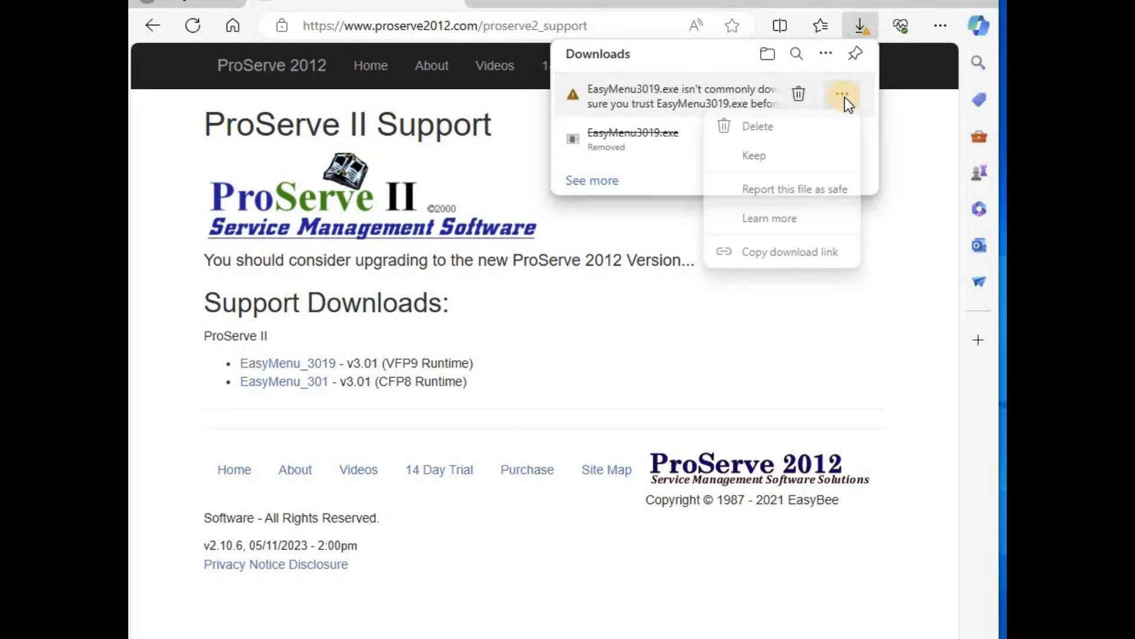
{"action": "left_click", "coordinate": [753, 158]}
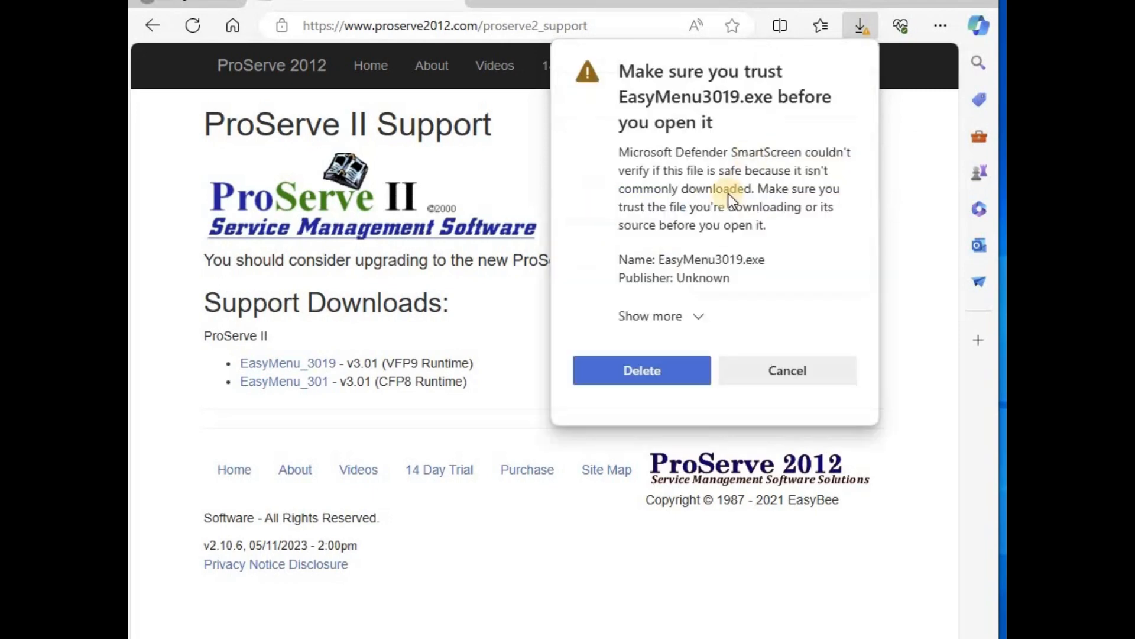
{"action": "left_click", "coordinate": [698, 317]}
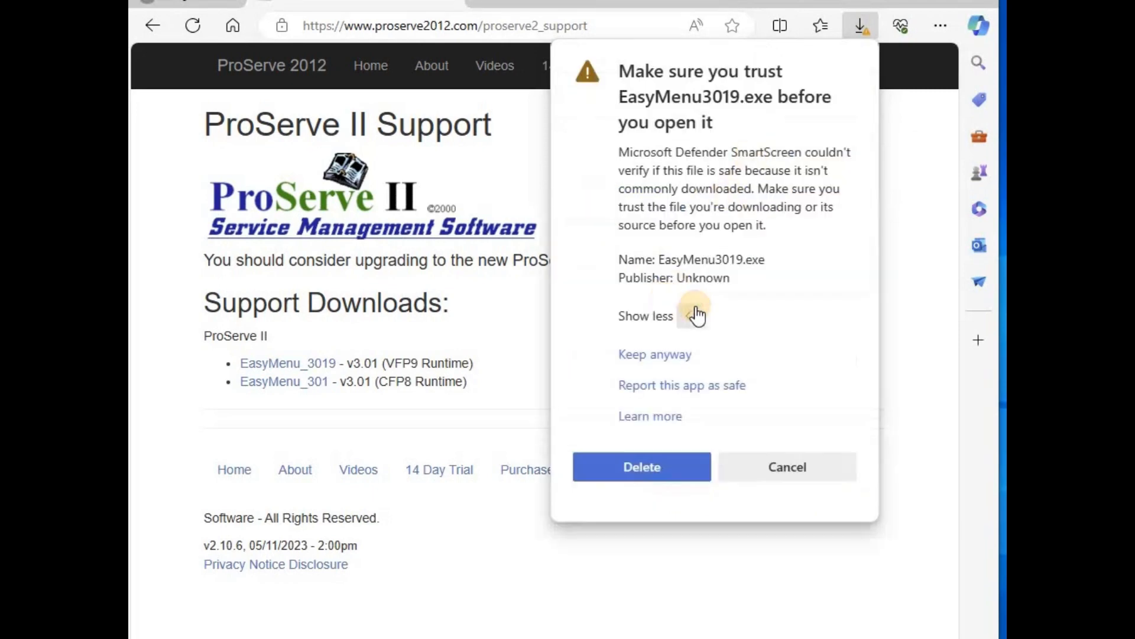
{"action": "left_click", "coordinate": [664, 357]}
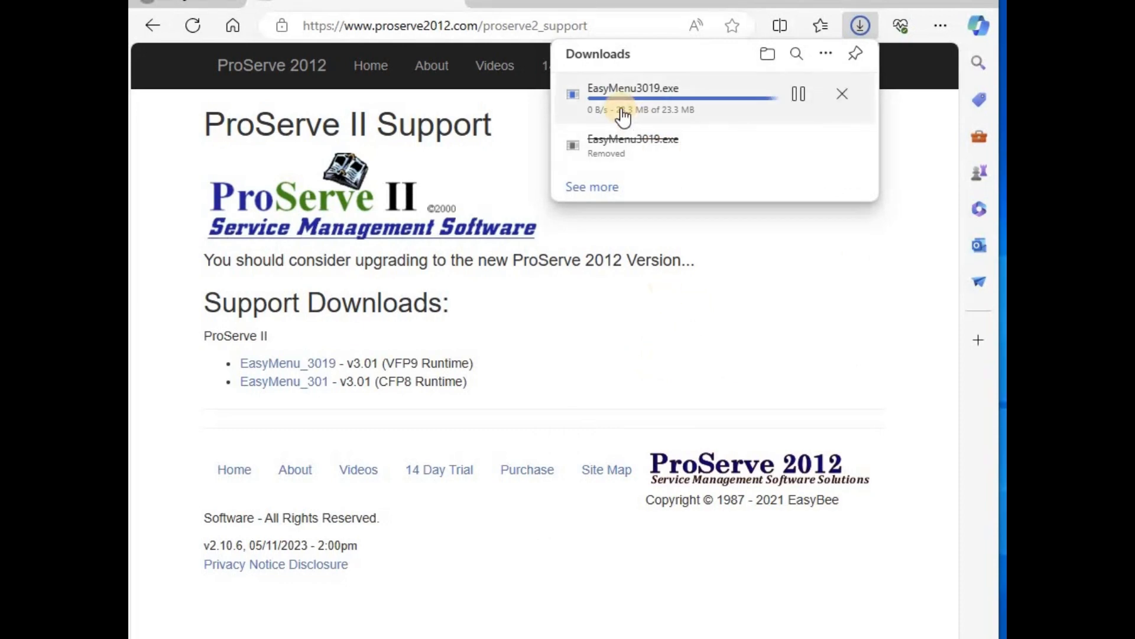
{"action": "left_click", "coordinate": [767, 54]}
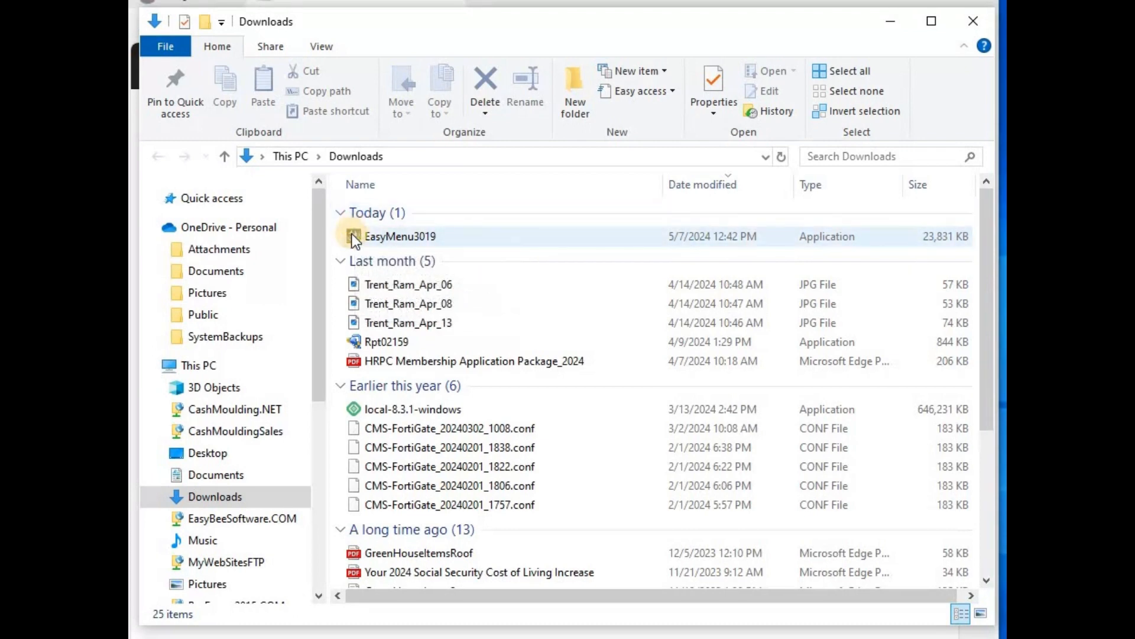
Look over the C: drive folders (Windows, SqlEasyBee, Program Files, PerfLogs), then return to Downloads
{"action": "mouse_move", "coordinate": [353, 234]}
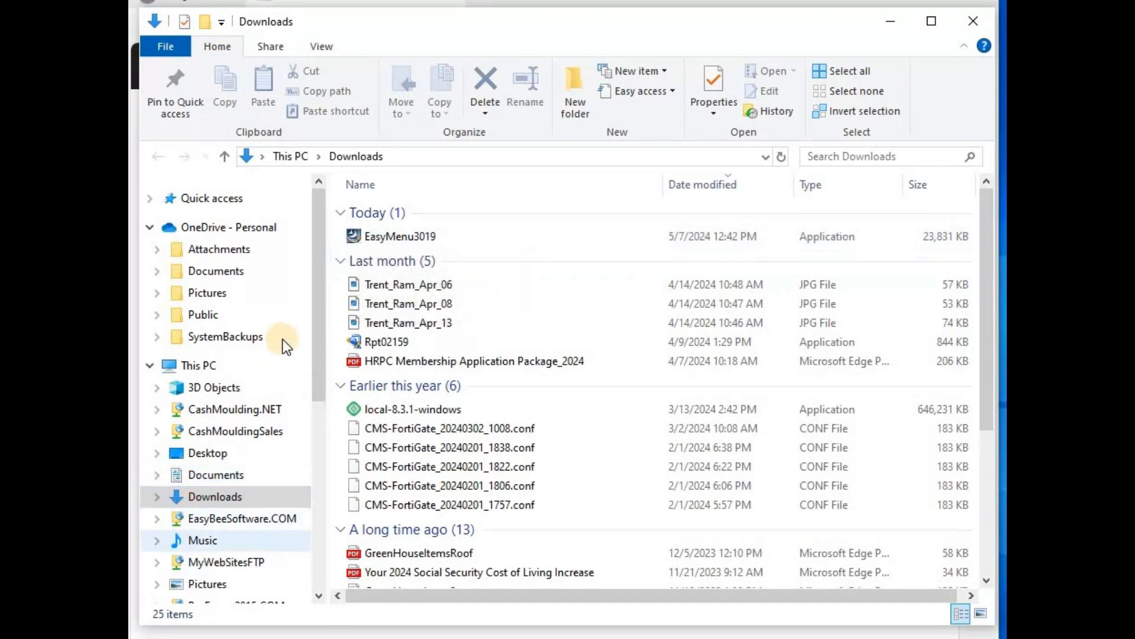
{"action": "left_click_drag", "start_coordinate": [315, 325], "coordinate": [311, 435]}
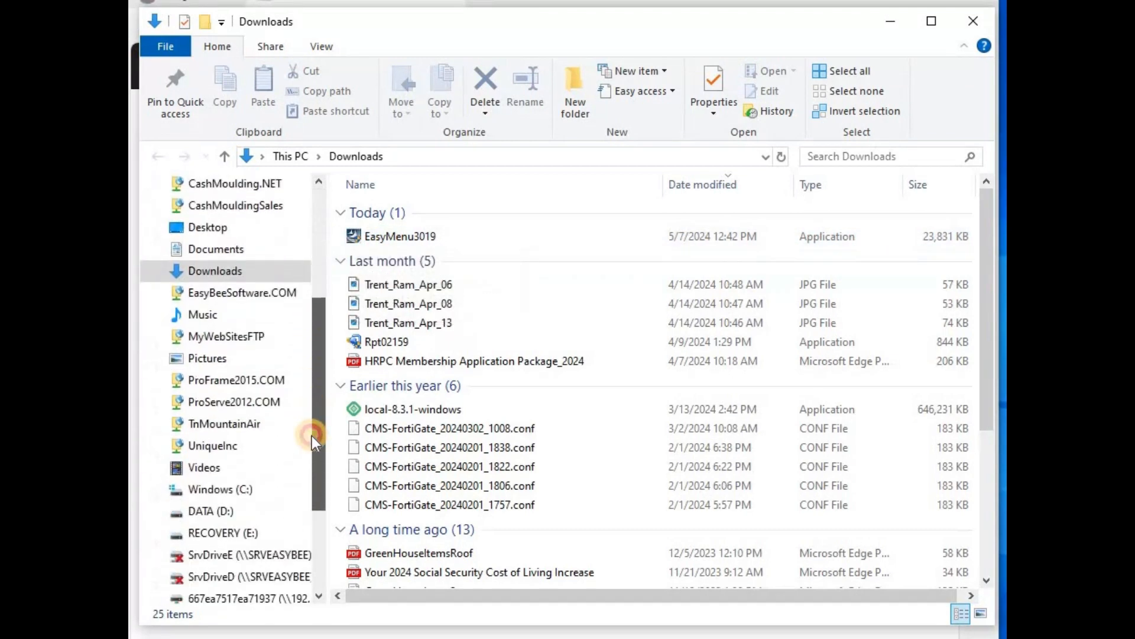
{"action": "left_click", "coordinate": [177, 488]}
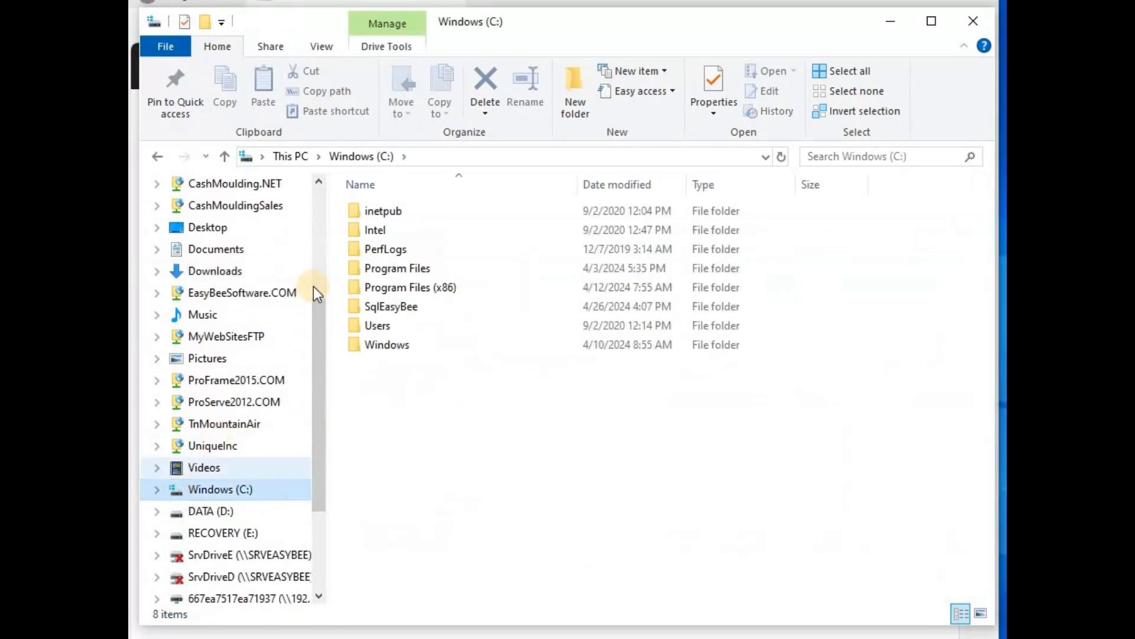
{"action": "left_click", "coordinate": [356, 342]}
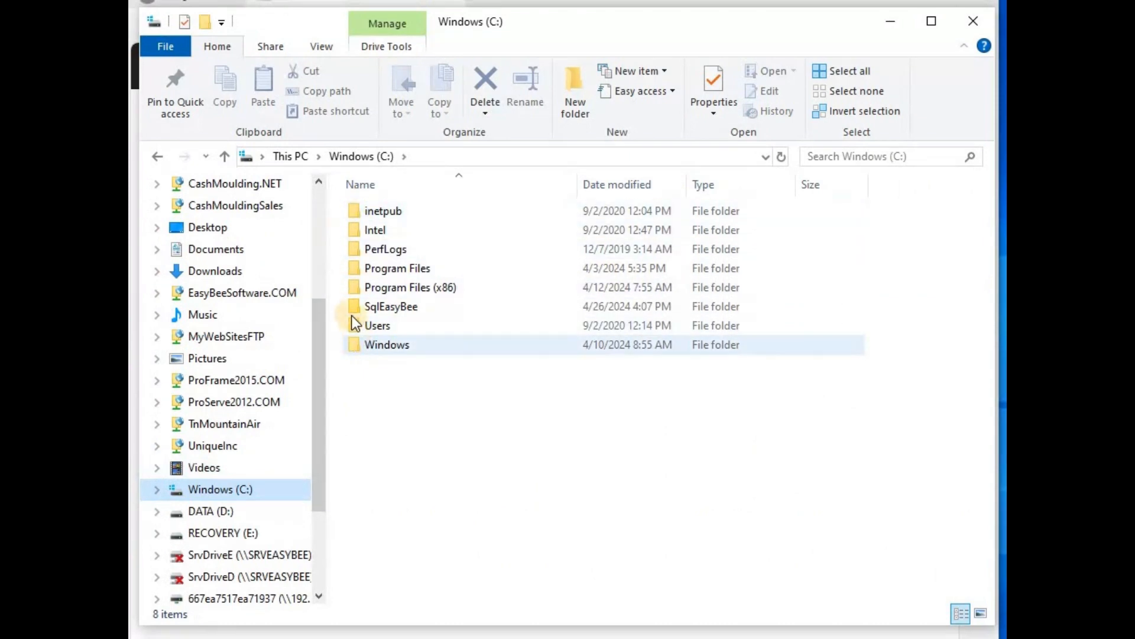
{"action": "left_click", "coordinate": [373, 309]}
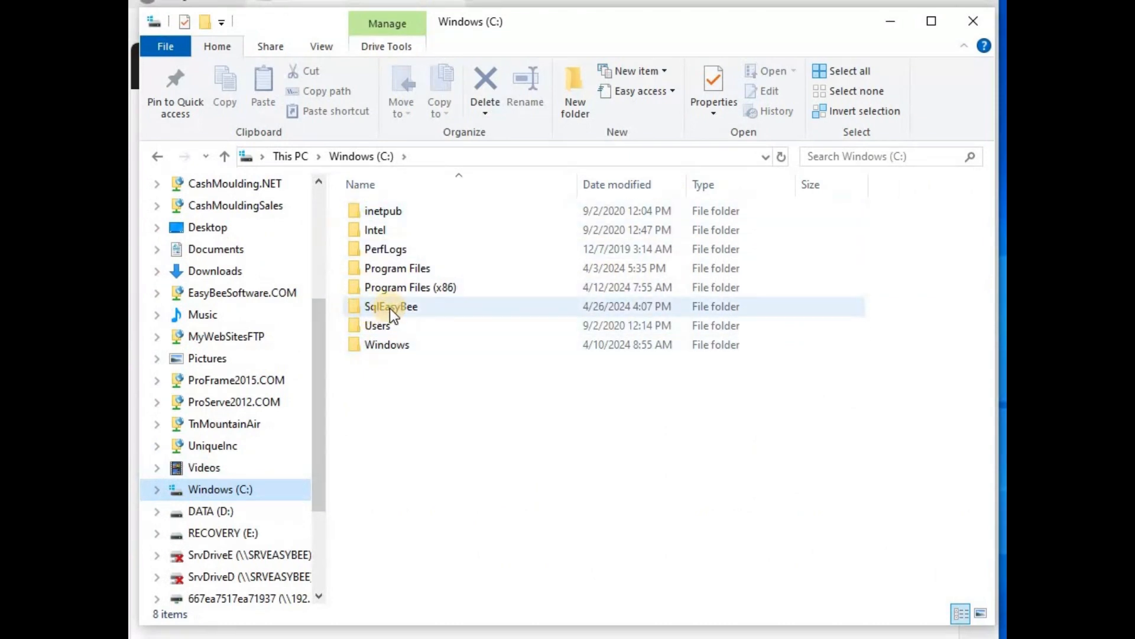
{"action": "left_click", "coordinate": [360, 286]}
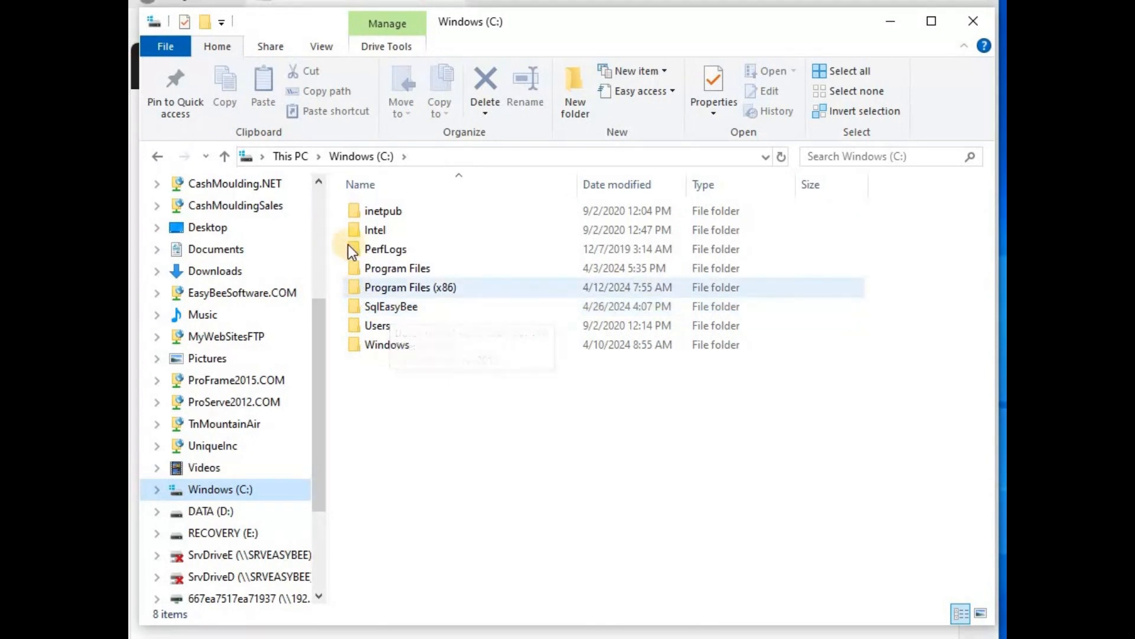
{"action": "left_click", "coordinate": [355, 247]}
{"action": "left_click", "coordinate": [369, 270]}
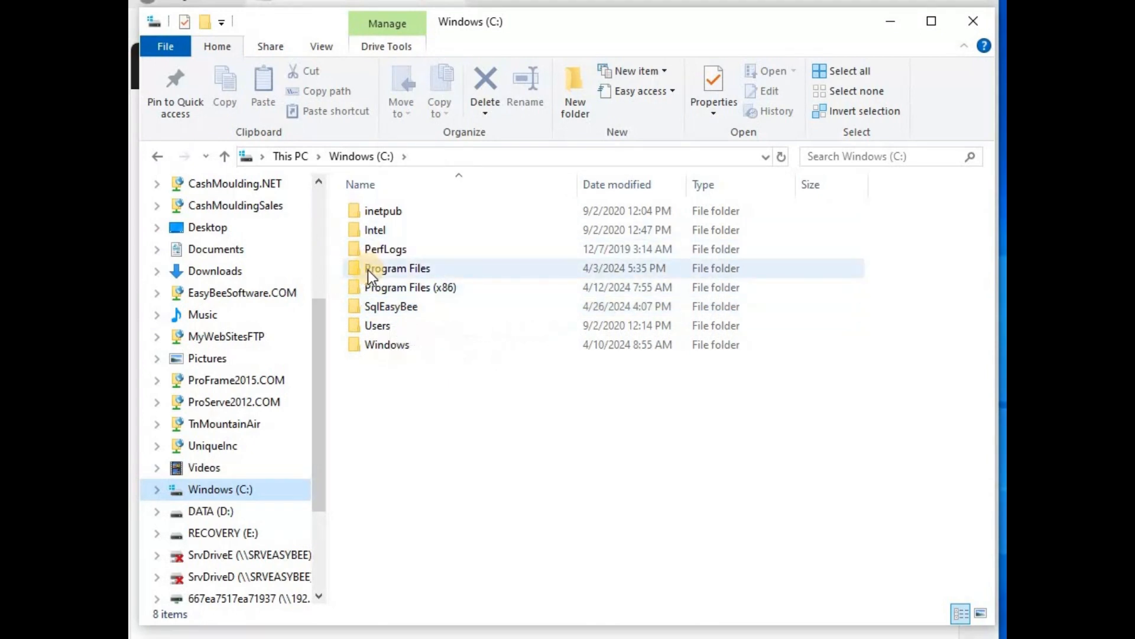
{"action": "left_click", "coordinate": [156, 159]}
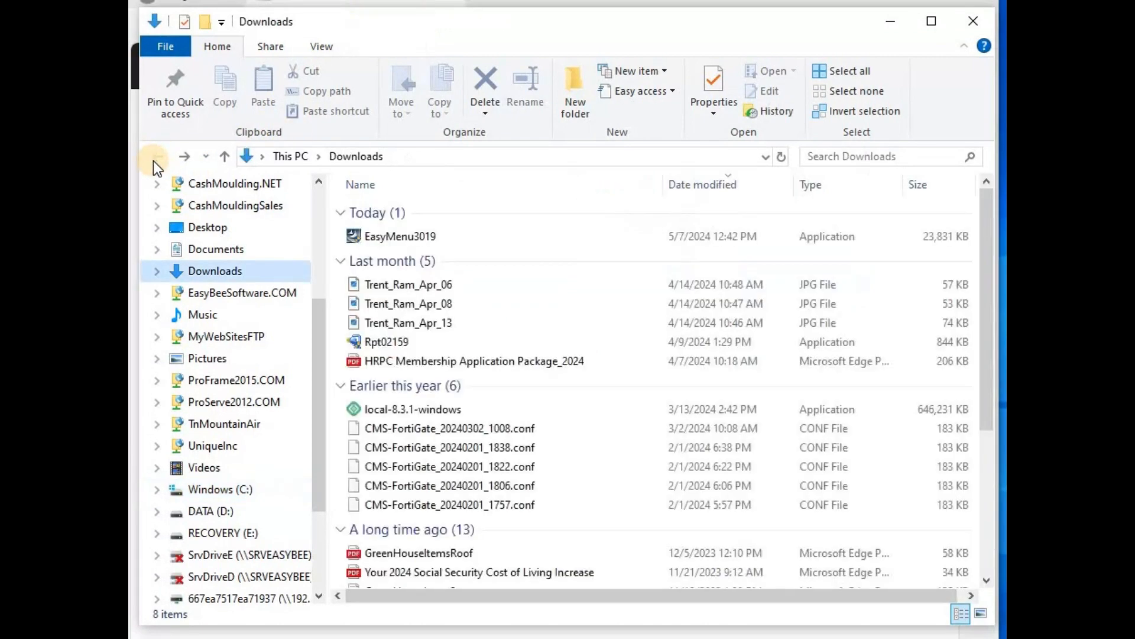
Run the unrecognised EasyMenu3019 installer anyway, enter its password, and search Windows for Notepad
{"action": "double_click", "coordinate": [358, 236]}
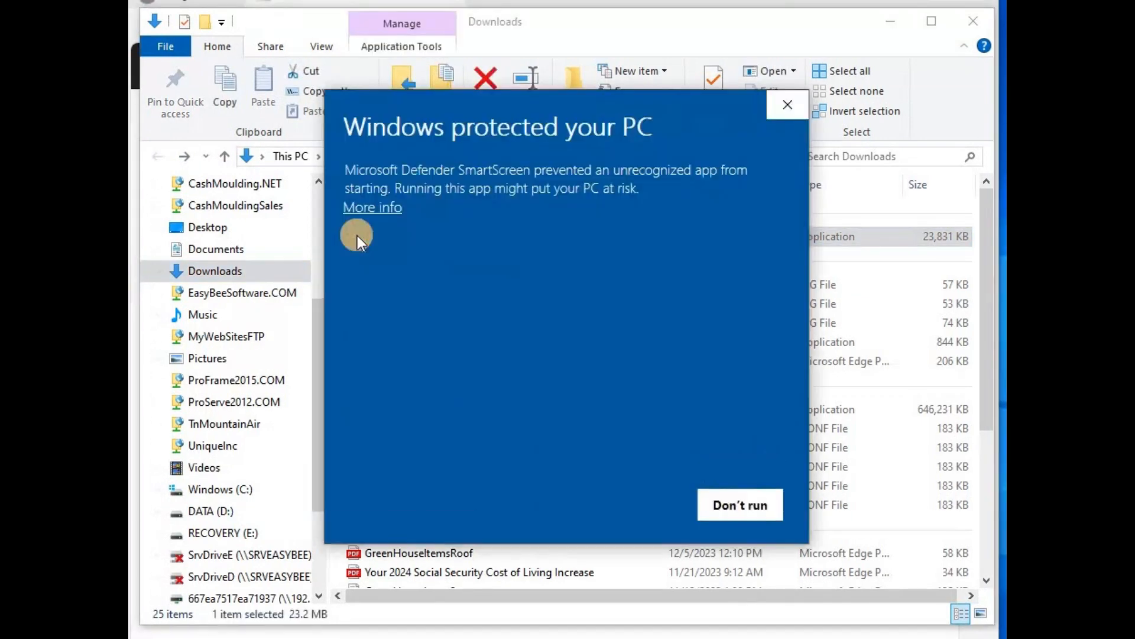
{"action": "left_click", "coordinate": [358, 209]}
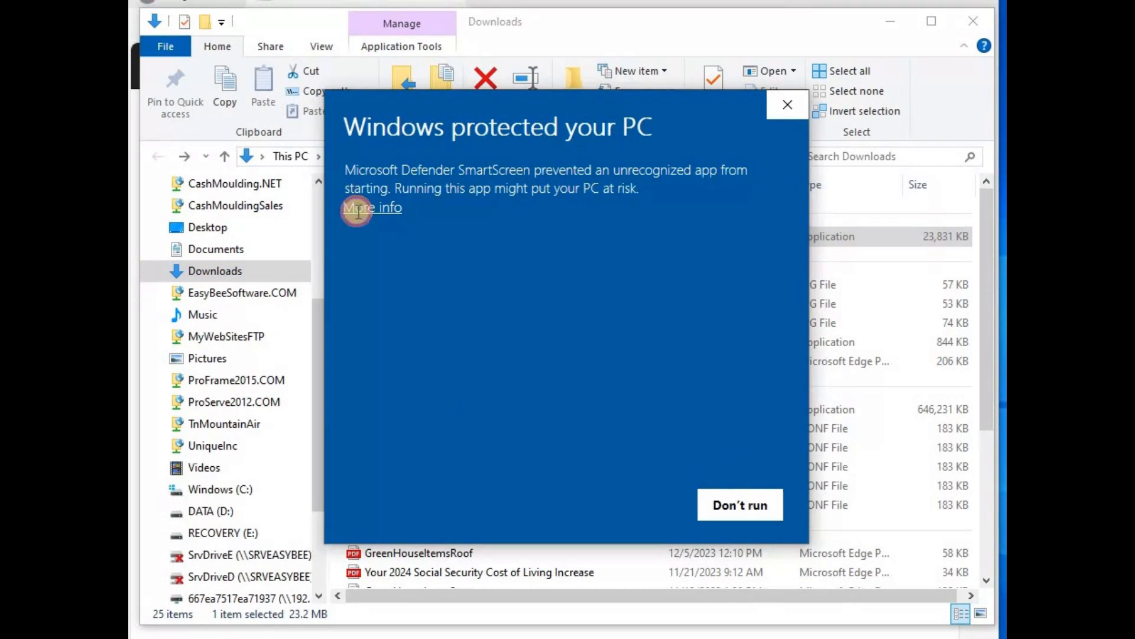
{"action": "left_click", "coordinate": [615, 514]}
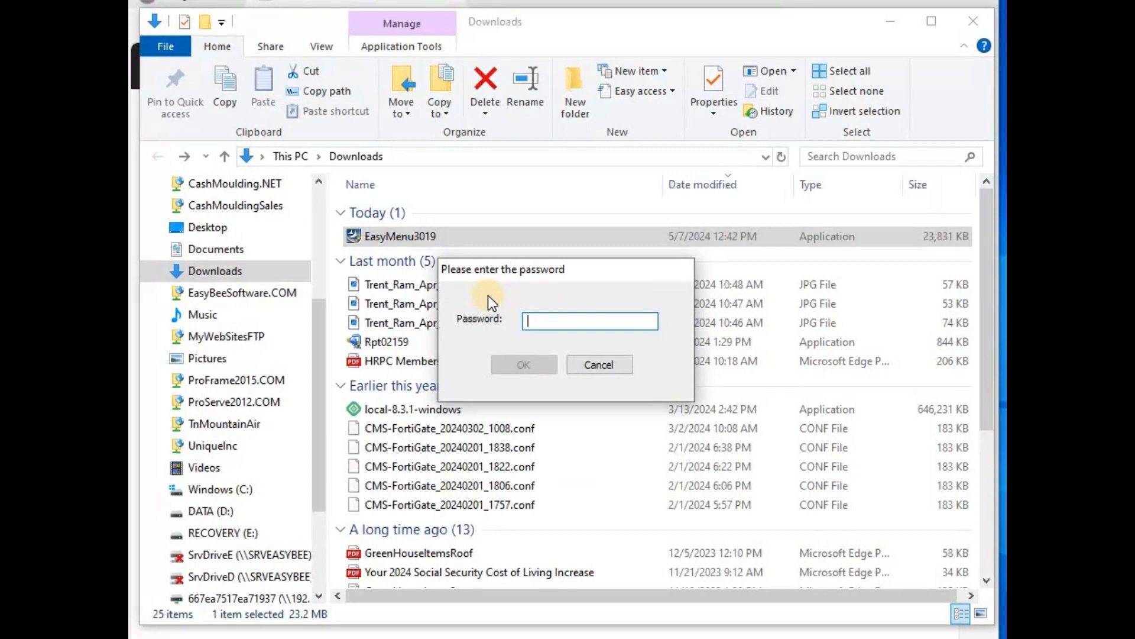
{"action": "type", "text": "*******"}
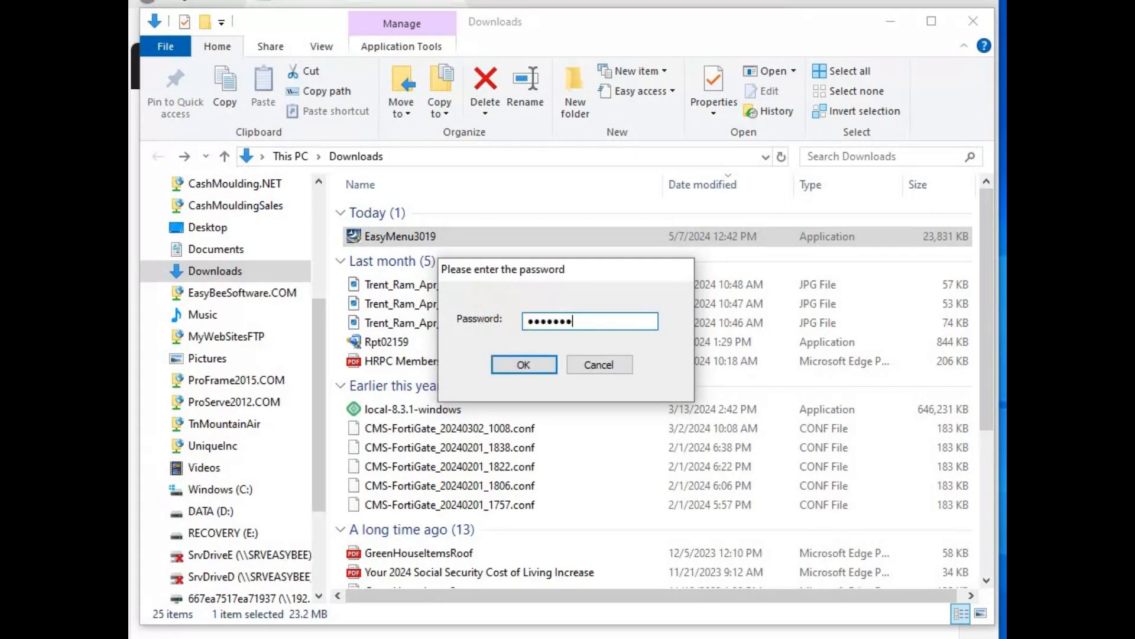
{"action": "key", "text": "super+s"}
{"action": "type", "text": "n"}
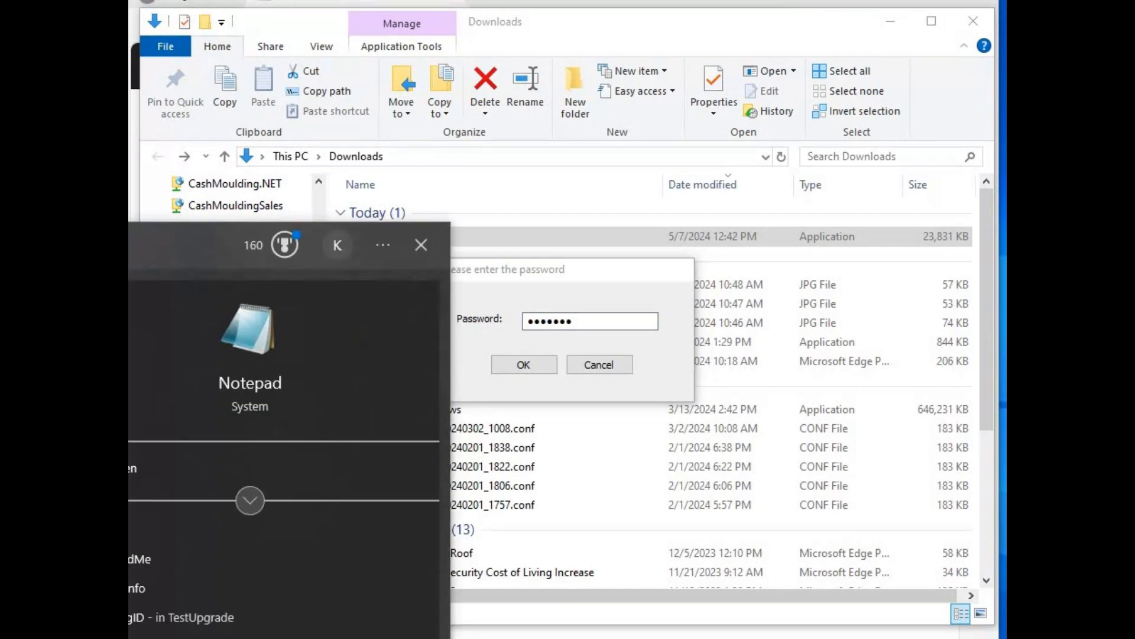
Open Notepad, type the installer password as a note, then close it without saving
{"action": "left_click", "coordinate": [261, 392]}
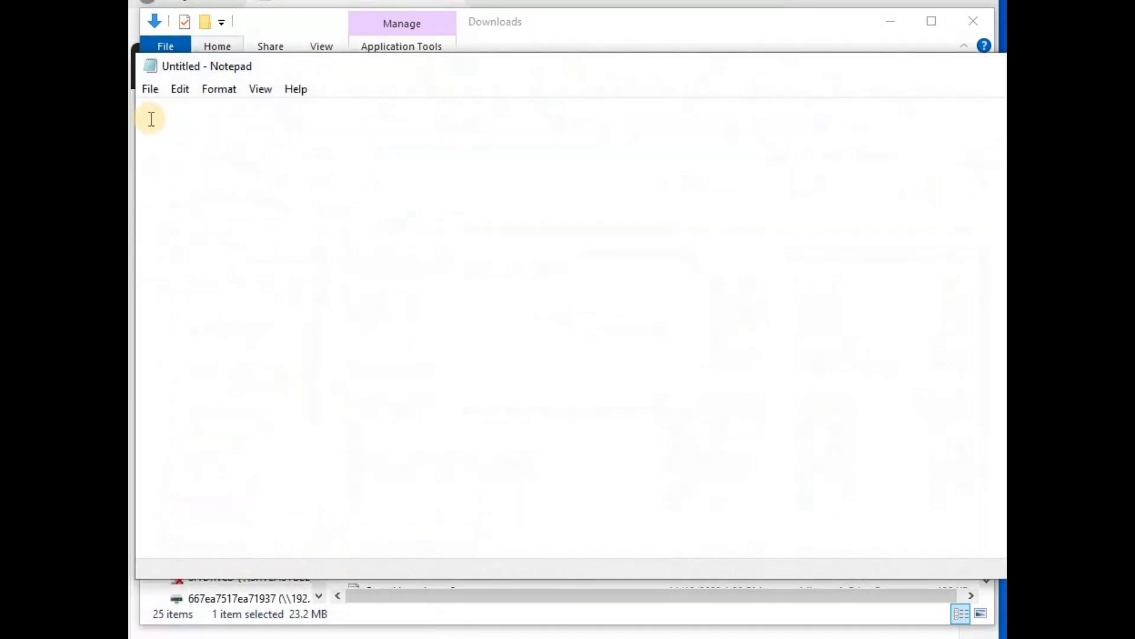
{"action": "type", "text": "ea"}
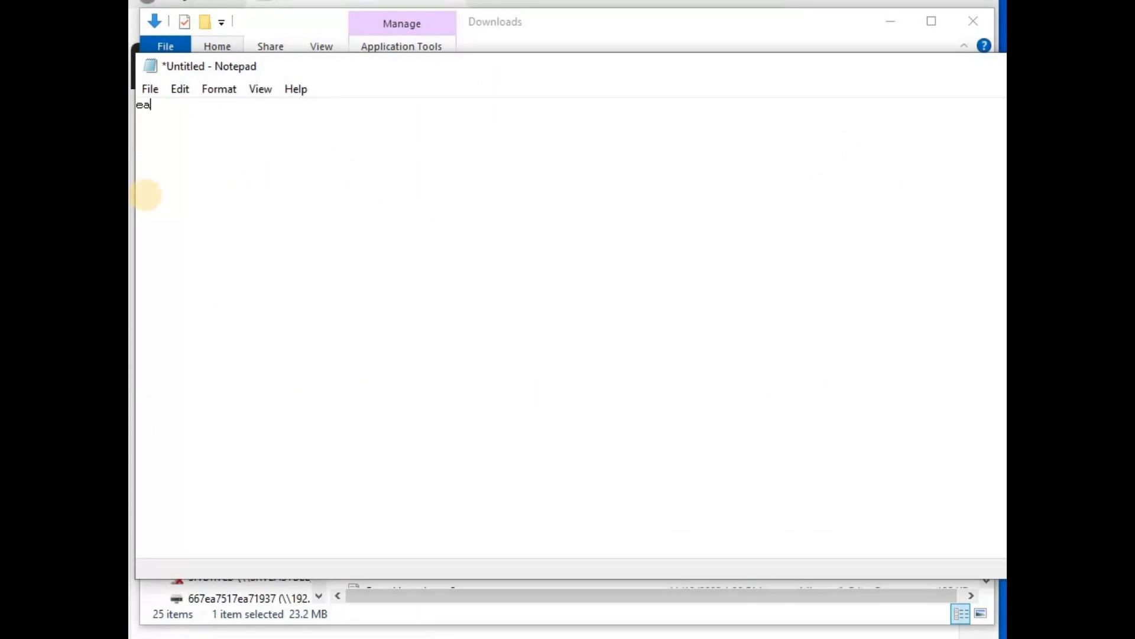
{"action": "type", "text": "sybee"}
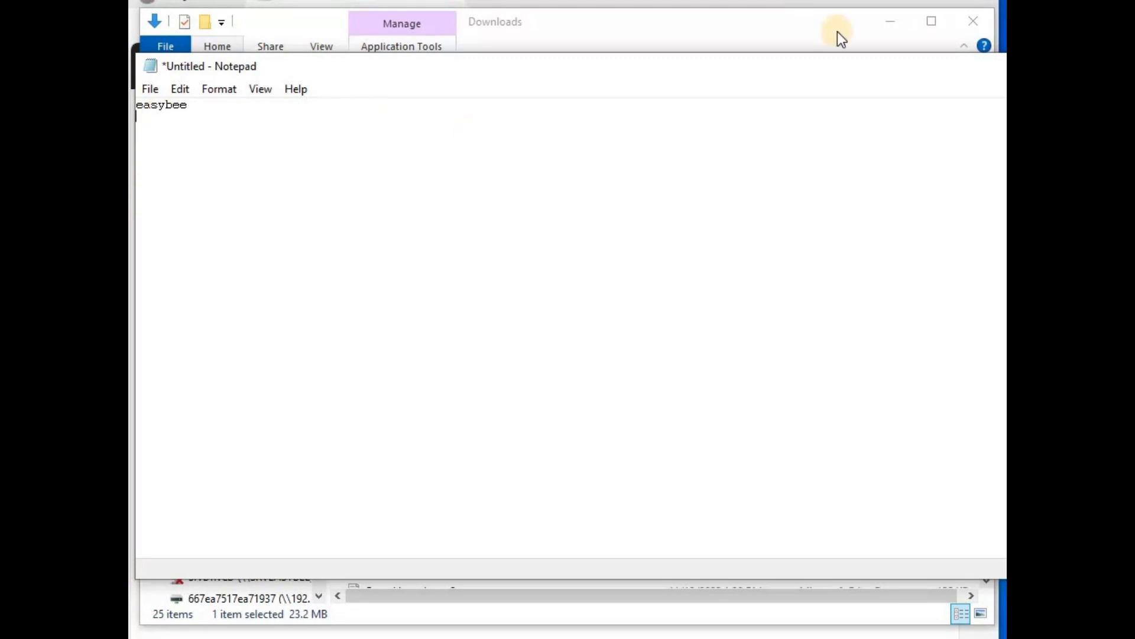
{"action": "left_click_drag", "start_coordinate": [817, 71], "coordinate": [379, 122]}
{"action": "key", "text": "alt+F4"}
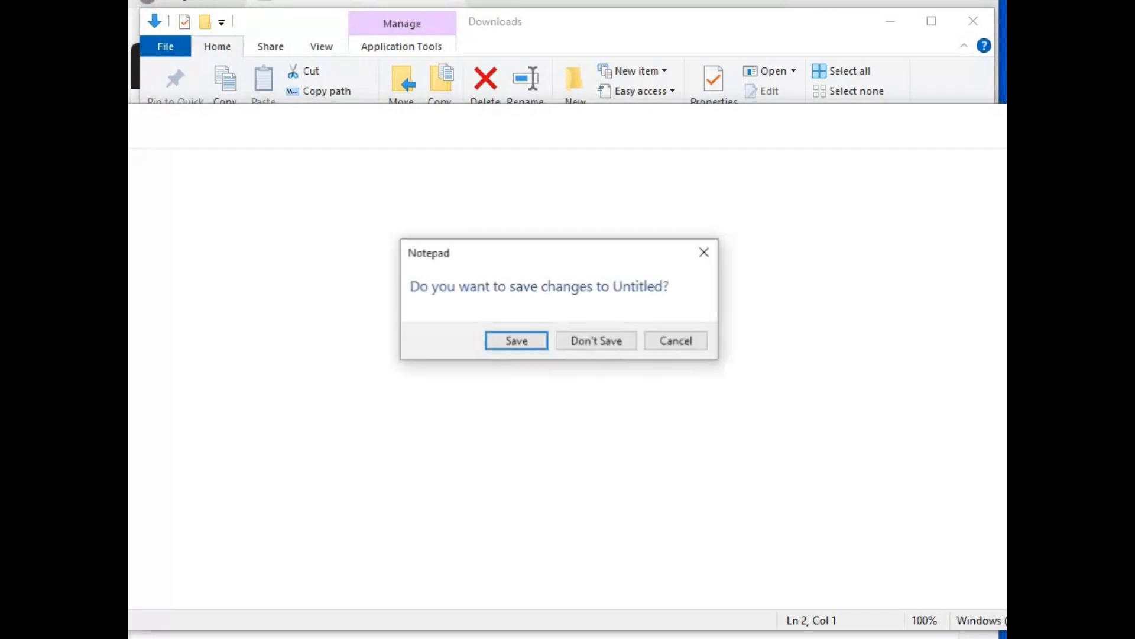
{"action": "left_click", "coordinate": [592, 345]}
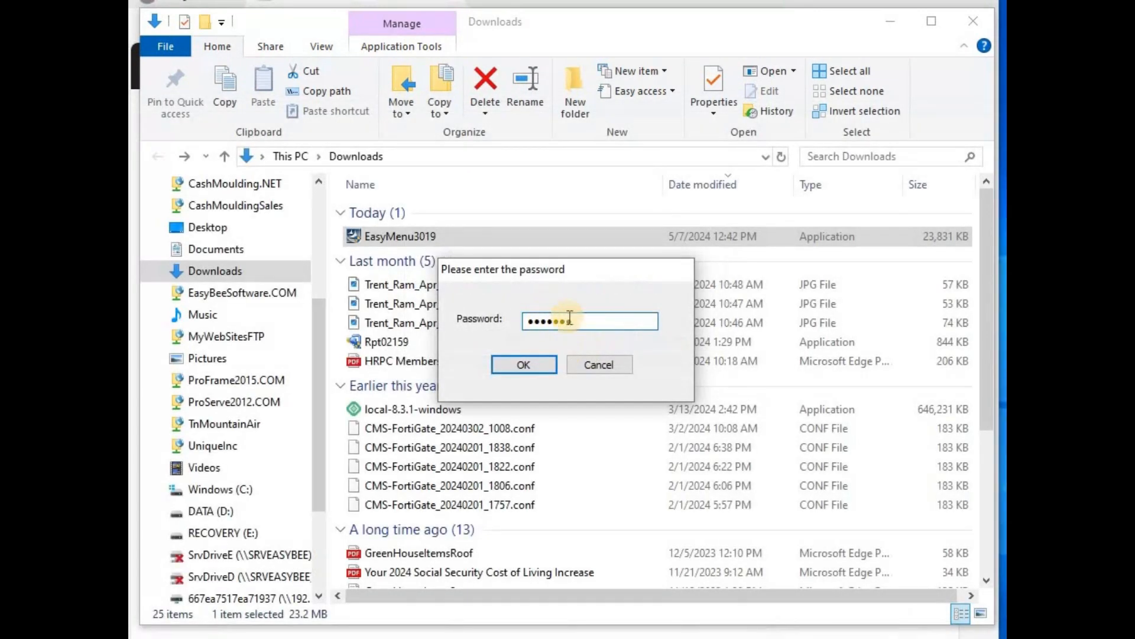
Submit the installer password, pass the EasyBee splash page, and accept the license agreement
{"action": "left_click", "coordinate": [523, 365]}
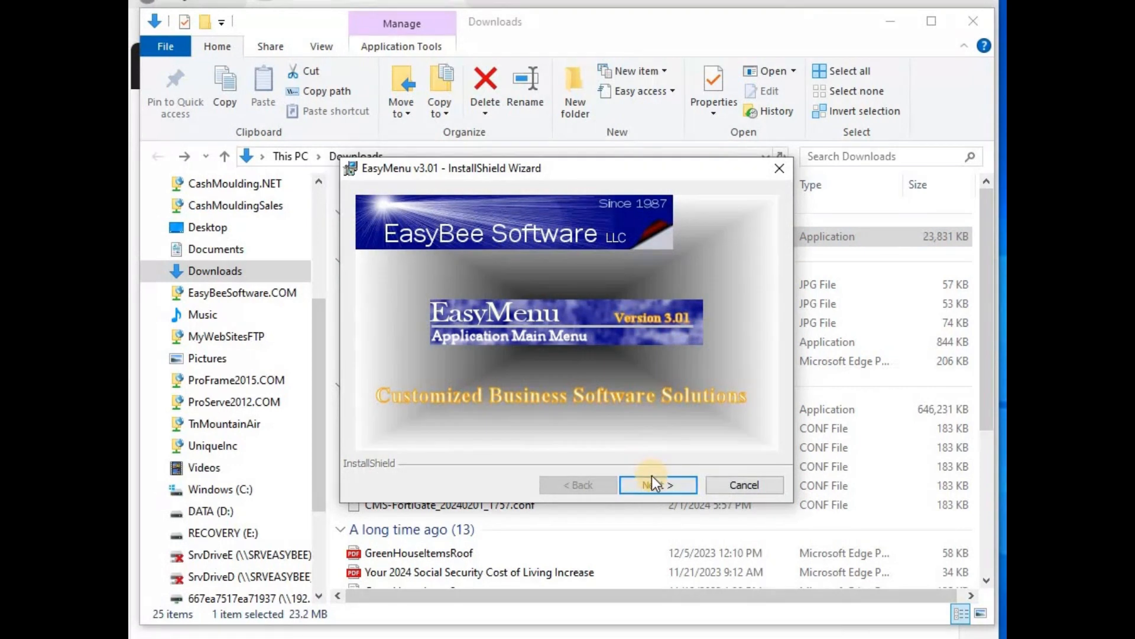
{"action": "left_click", "coordinate": [662, 491]}
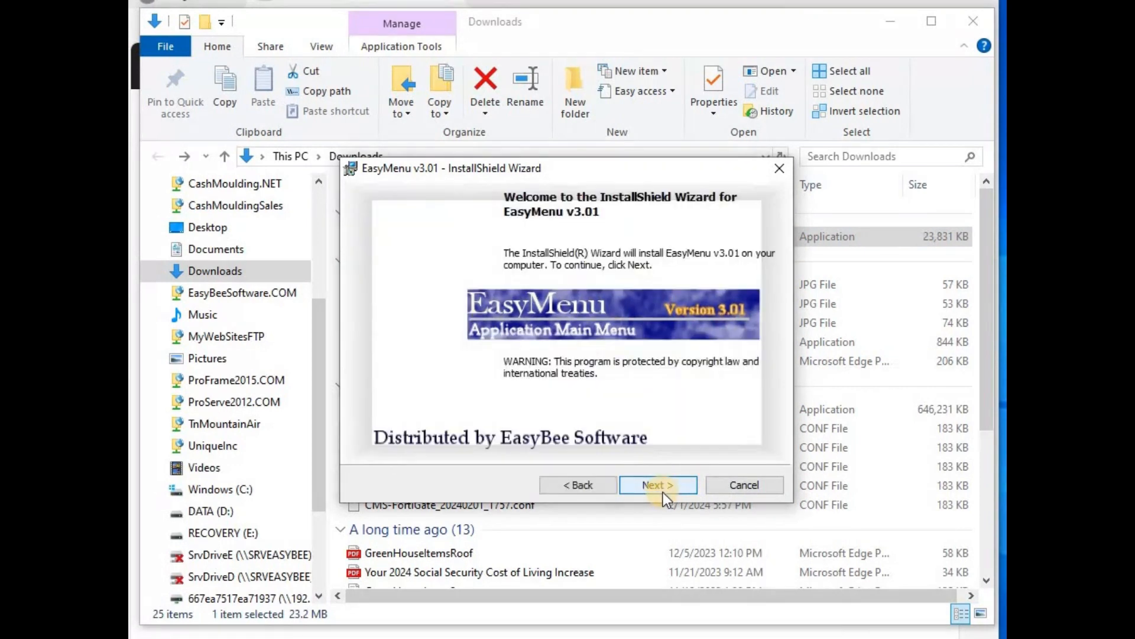
{"action": "left_click", "coordinate": [654, 487]}
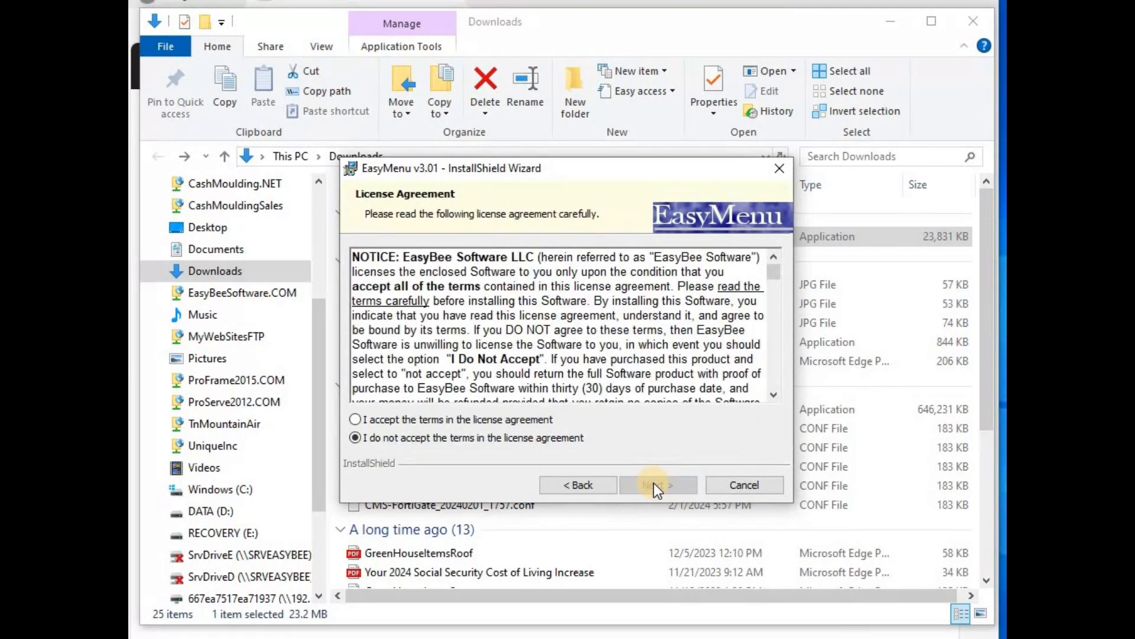
{"action": "left_click", "coordinate": [358, 419]}
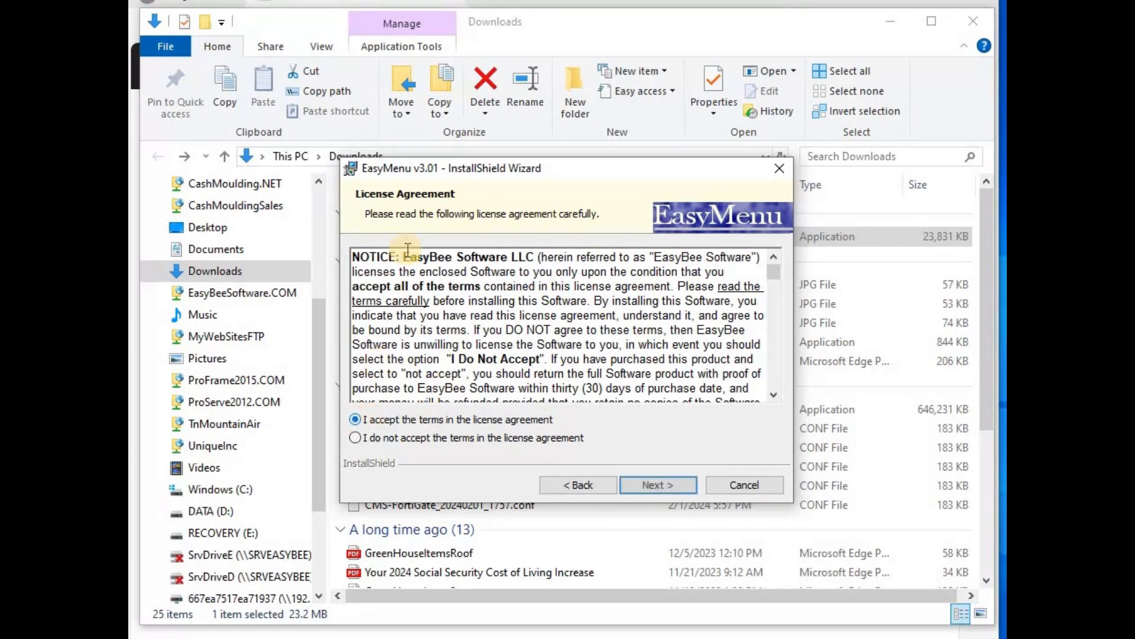
Continue past Readme and default Customer Information, install EasyMenu v3.01, and finish the wizard
{"action": "left_click", "coordinate": [659, 486]}
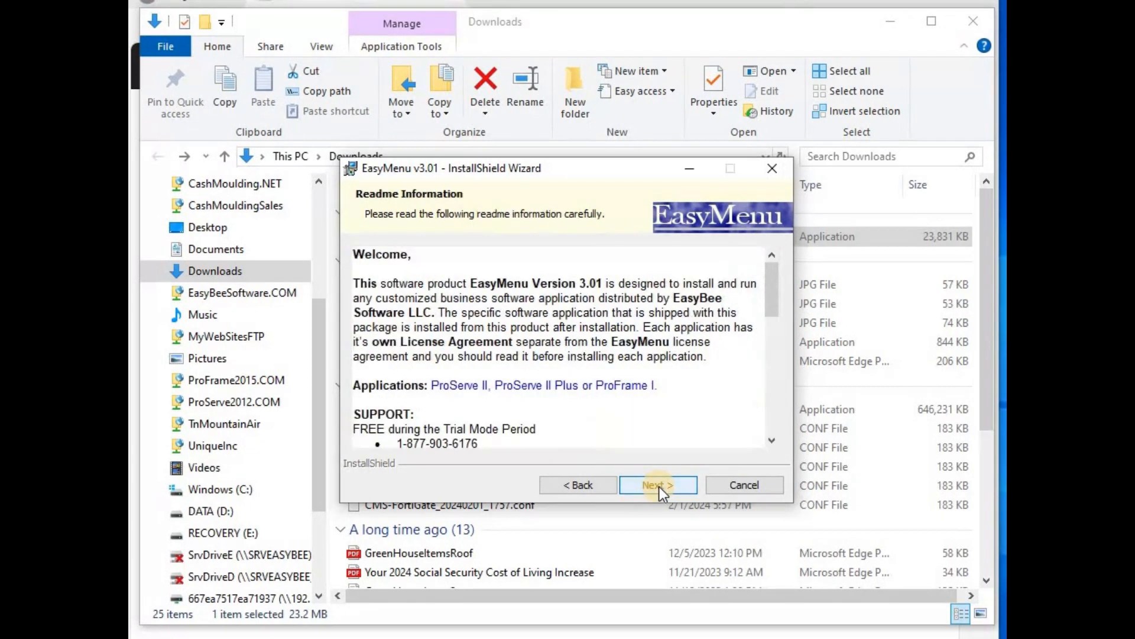
{"action": "left_click", "coordinate": [659, 487]}
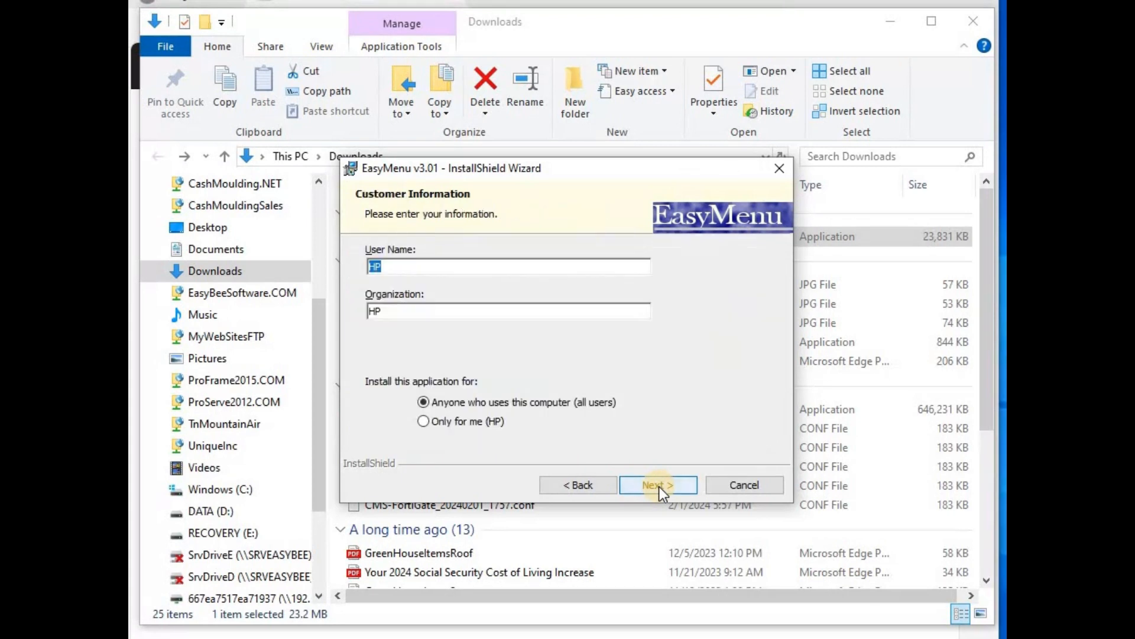
{"action": "left_click", "coordinate": [660, 487]}
{"action": "left_click", "coordinate": [659, 485]}
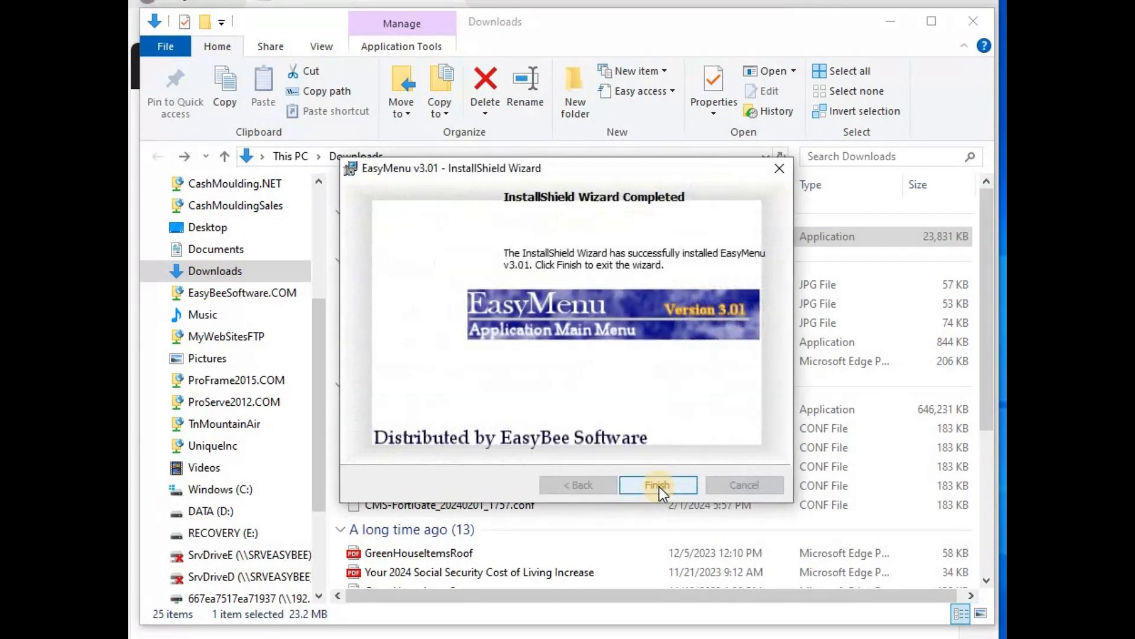
{"action": "left_click", "coordinate": [659, 486]}
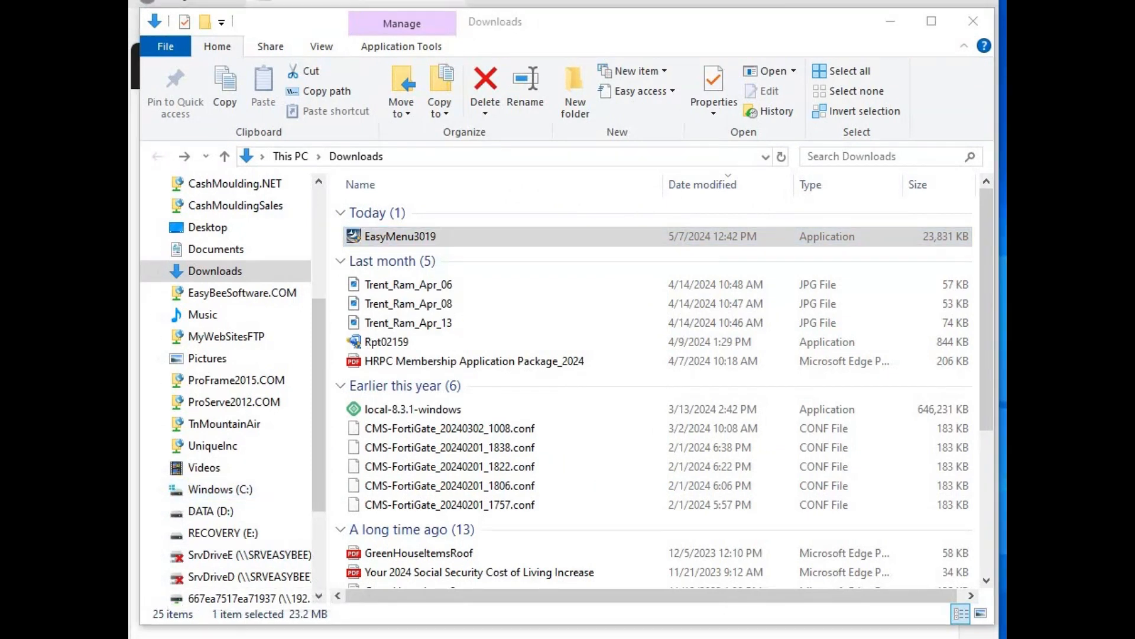
Open the new C:\EasyBee folder to view its files, then go back to the C: root
{"action": "left_click", "coordinate": [180, 491]}
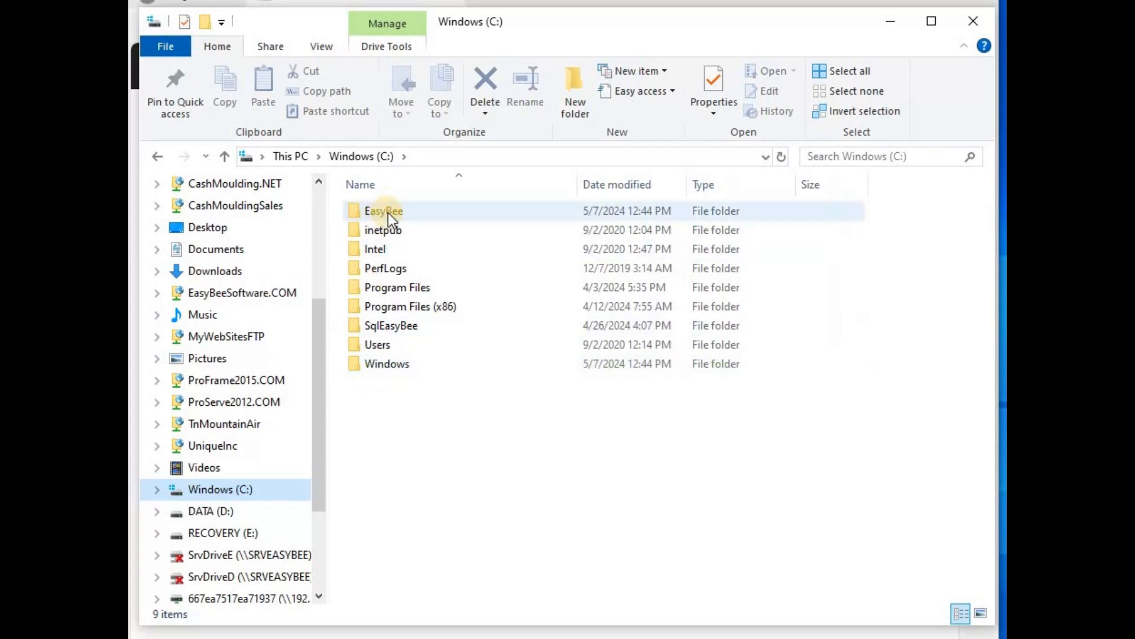
{"action": "left_click", "coordinate": [356, 213]}
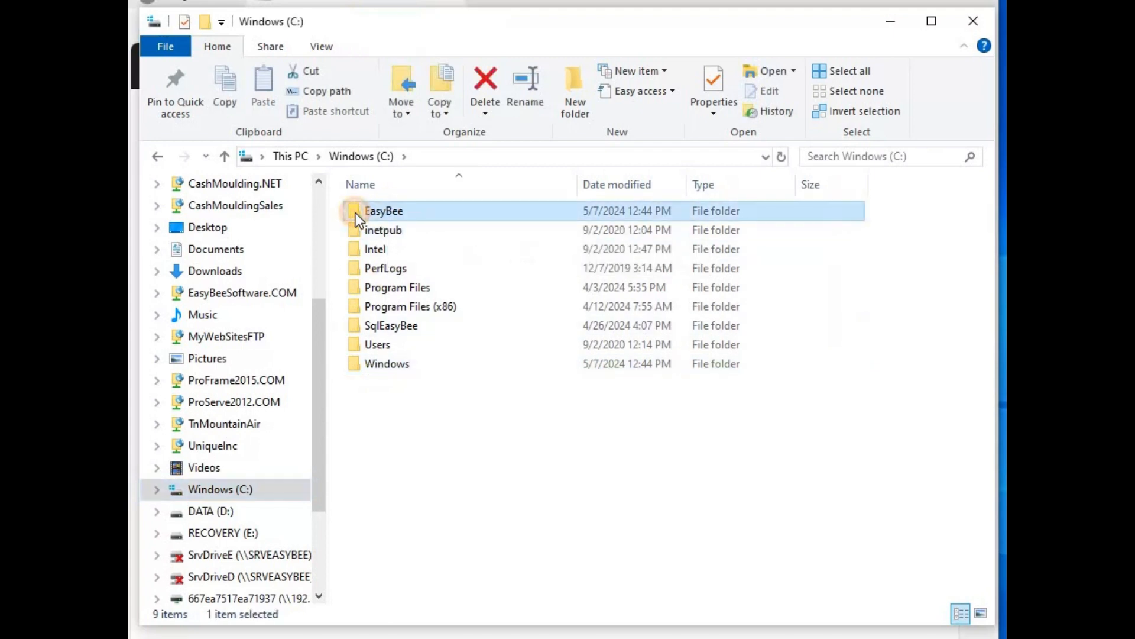
{"action": "double_click", "coordinate": [356, 213]}
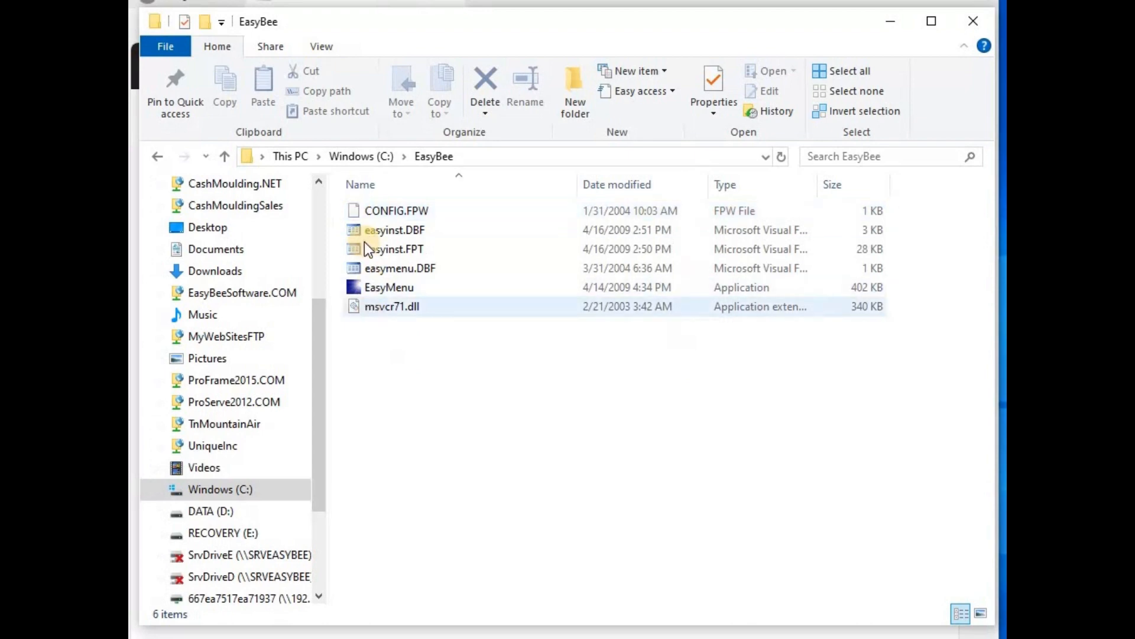
{"action": "left_click", "coordinate": [366, 154]}
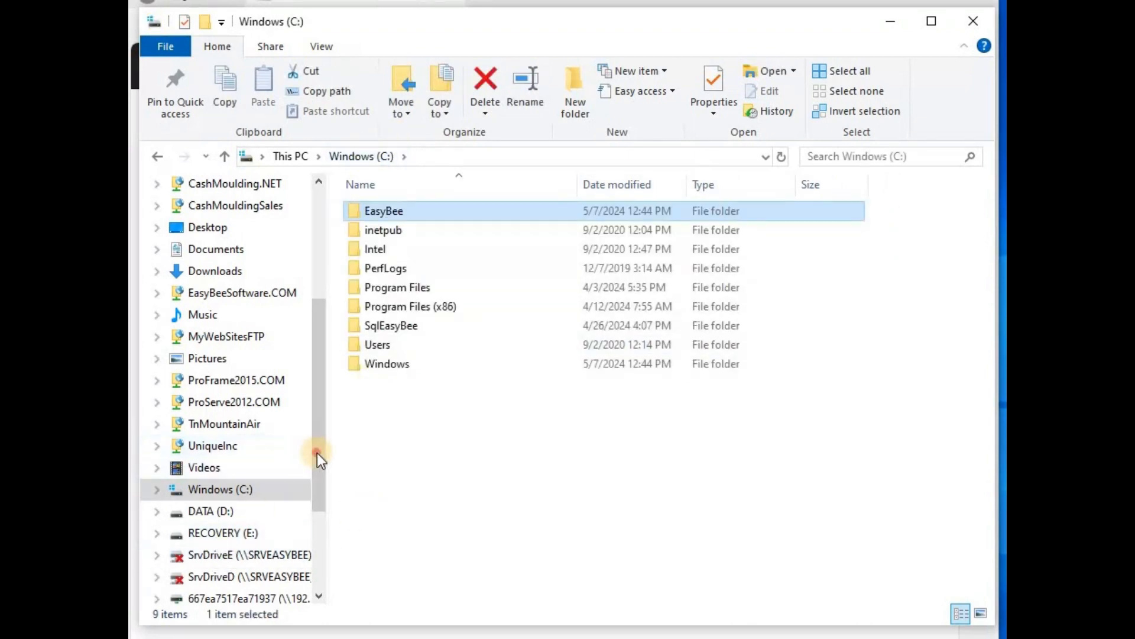
{"action": "scroll", "coordinate": [320, 540], "scroll_direction": "down", "scroll_amount": 3}
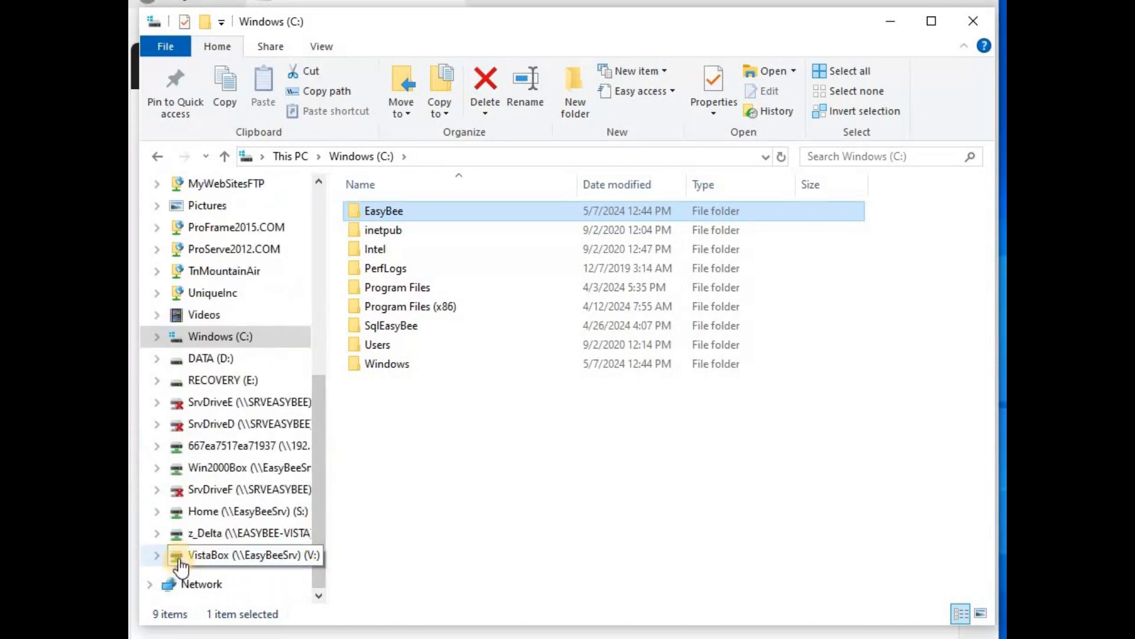
Go to the VistaBox (V:) network drive and open its EasyBee folder with 113 items
{"action": "left_click", "coordinate": [180, 561]}
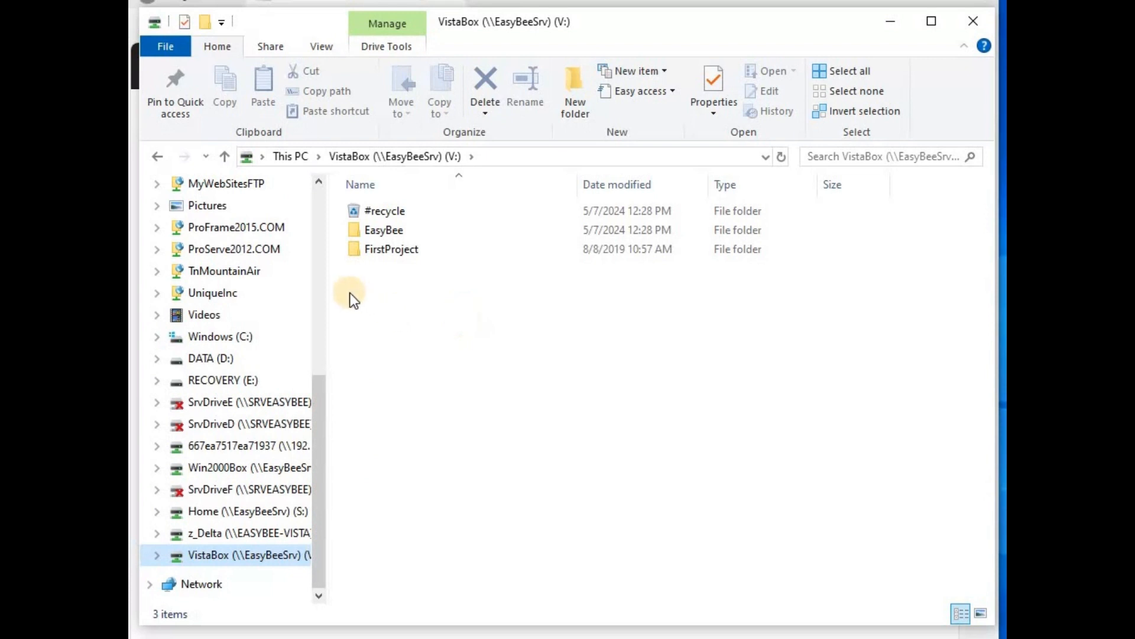
{"action": "left_click", "coordinate": [354, 228]}
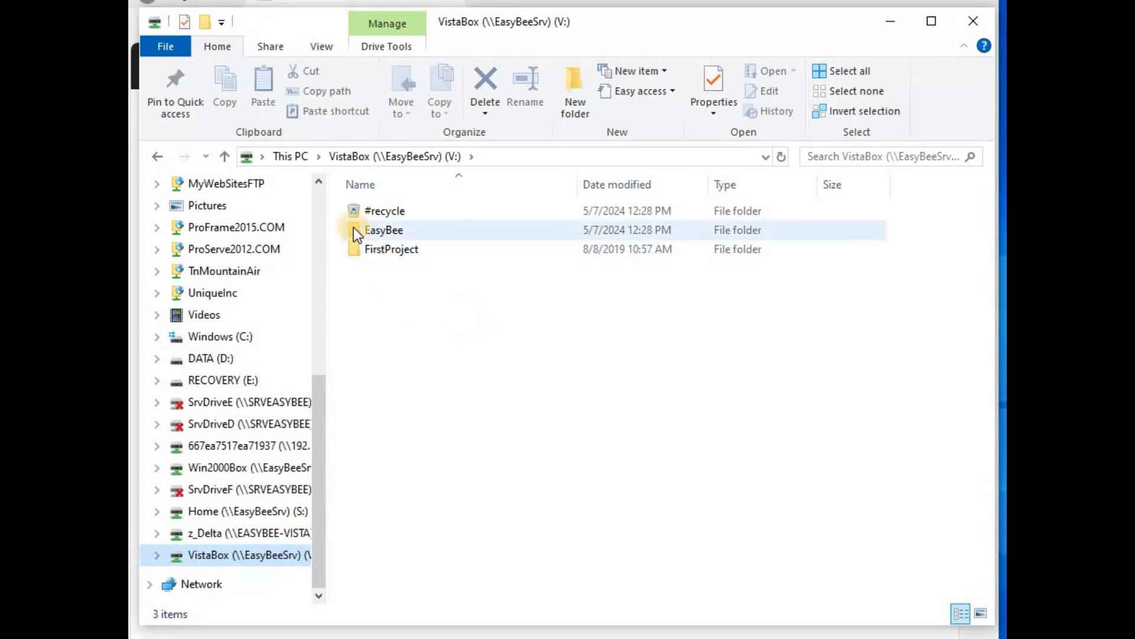
{"action": "mouse_move", "coordinate": [354, 228]}
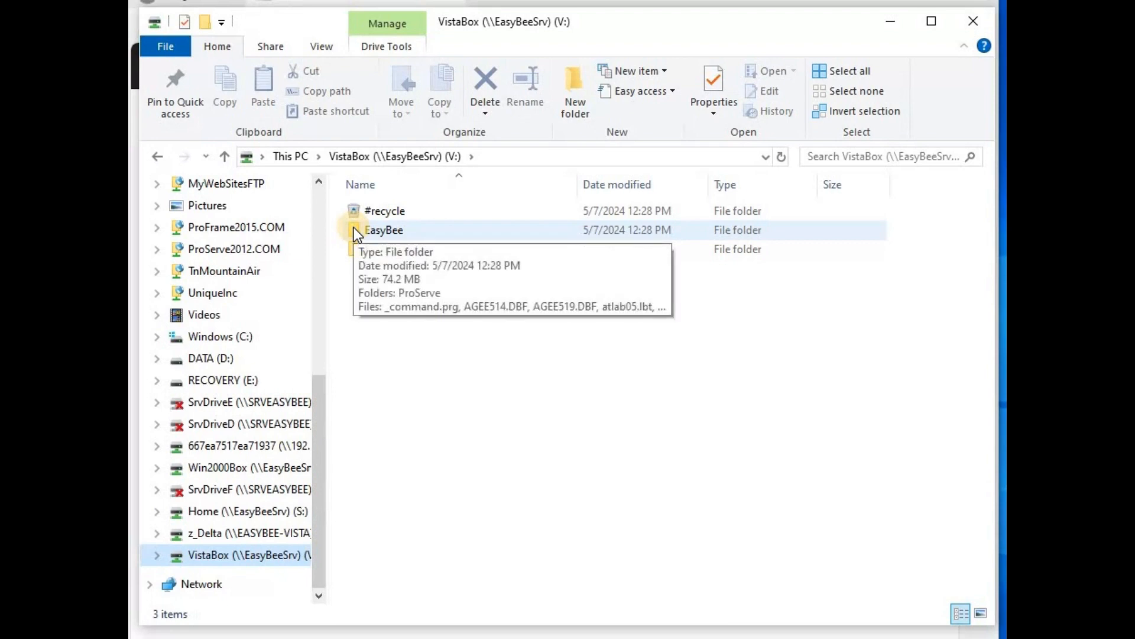
{"action": "double_click", "coordinate": [354, 228]}
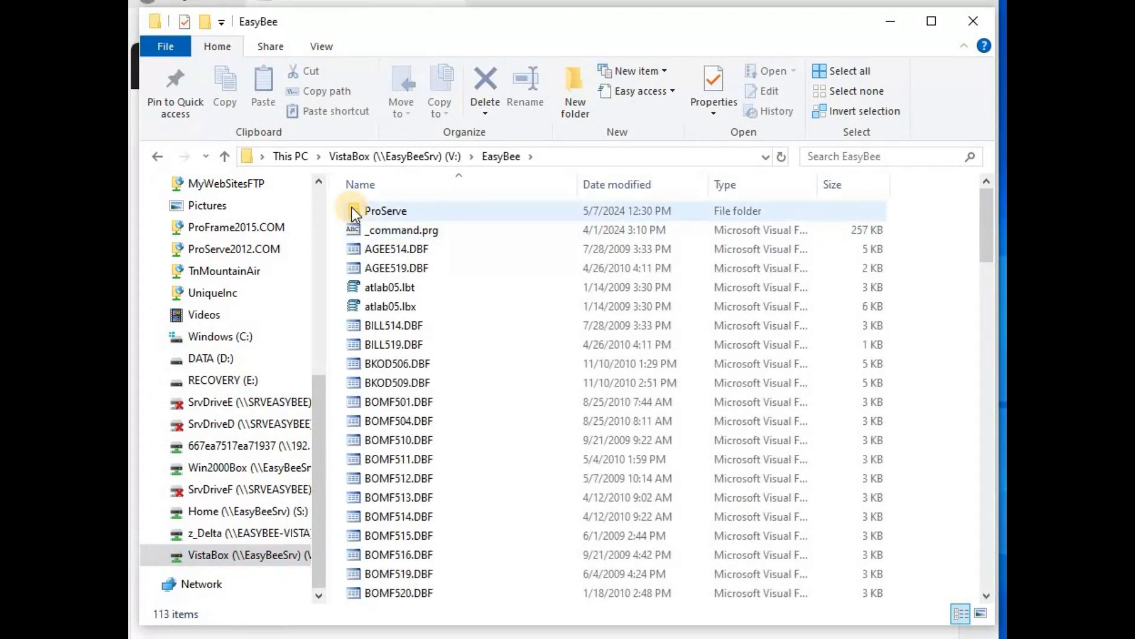
{"action": "left_click", "coordinate": [393, 157]}
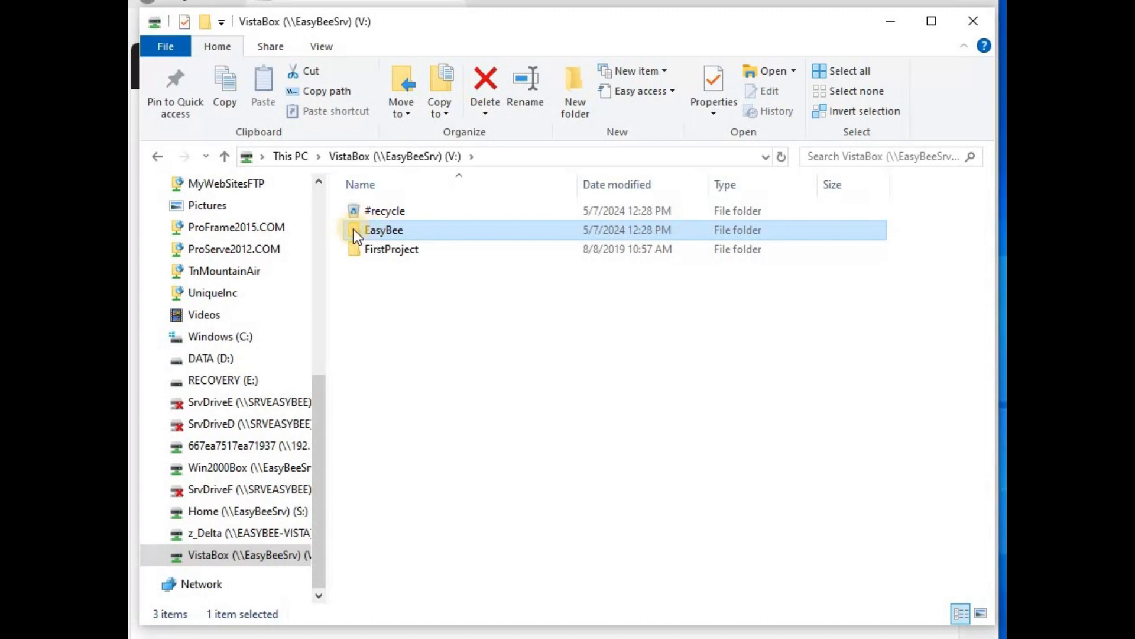
{"action": "mouse_move", "coordinate": [376, 232]}
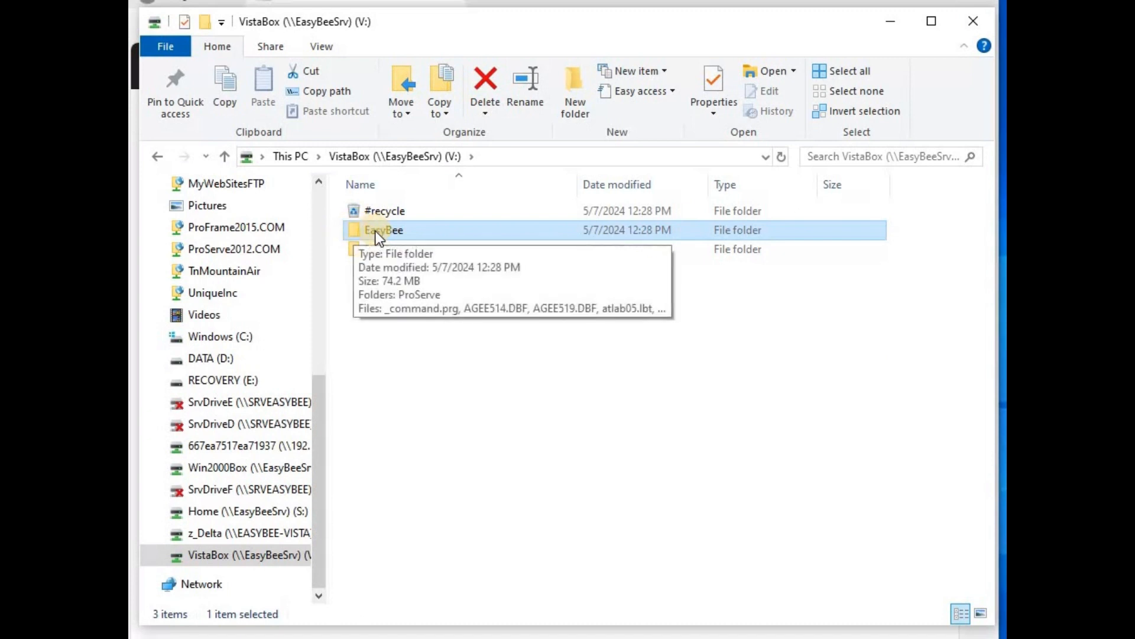
{"action": "left_click", "coordinate": [185, 341]}
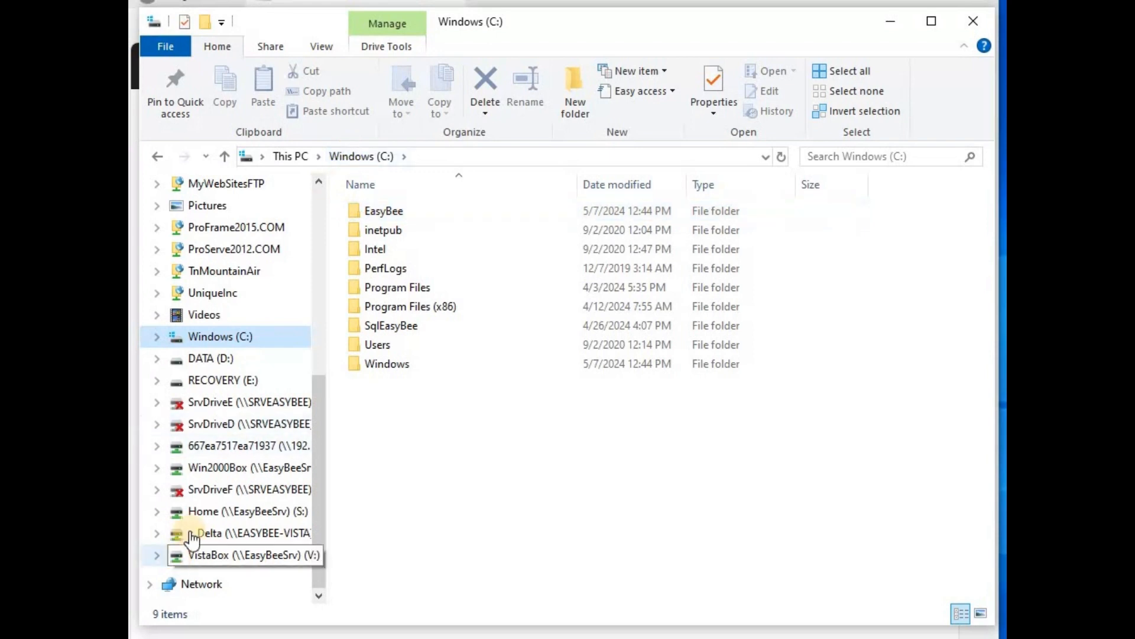
{"action": "left_click", "coordinate": [195, 554]}
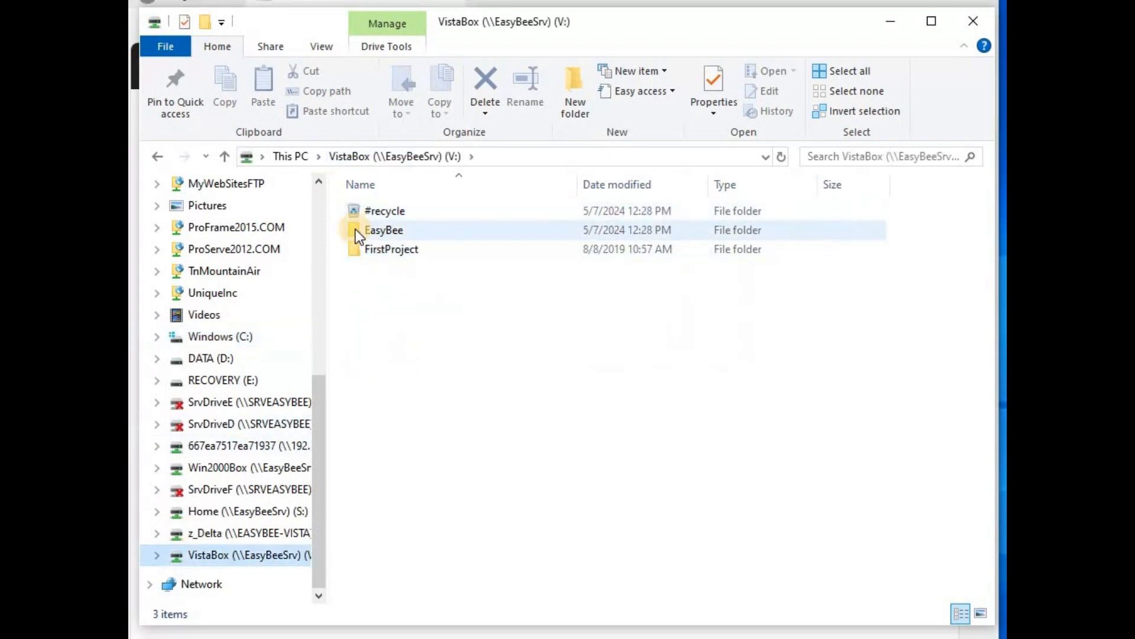
{"action": "double_click", "coordinate": [356, 229]}
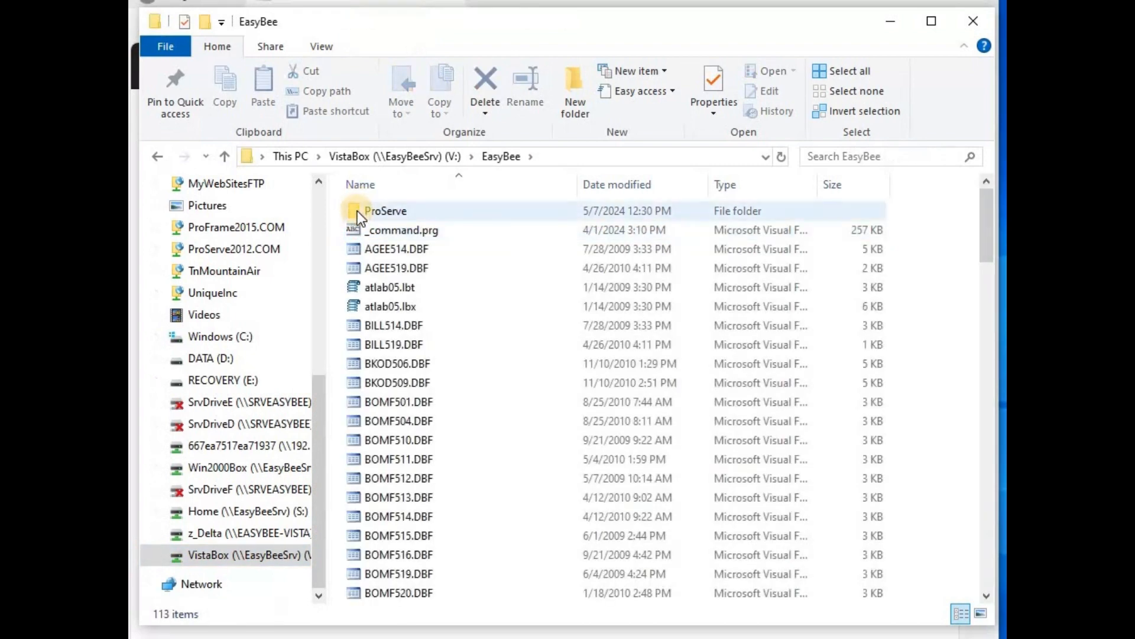
Copy ProServe from V:\EasyBee and paste it into the EasyBee folder on Windows (C:)
{"action": "right_click", "coordinate": [358, 210]}
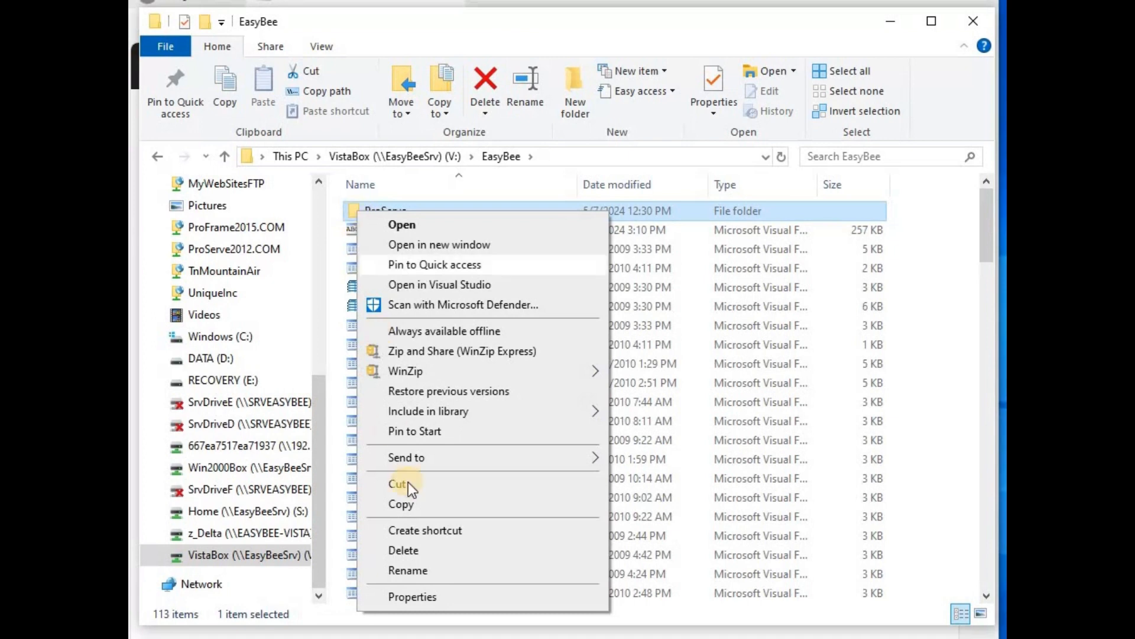
{"action": "left_click", "coordinate": [410, 508]}
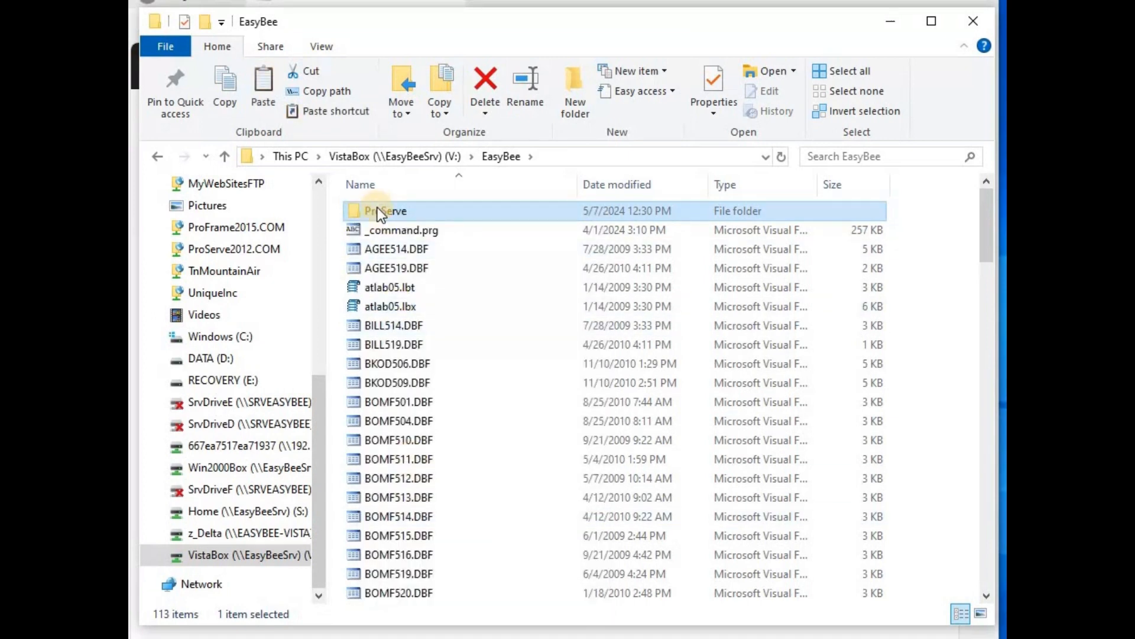
{"action": "left_click", "coordinate": [185, 346]}
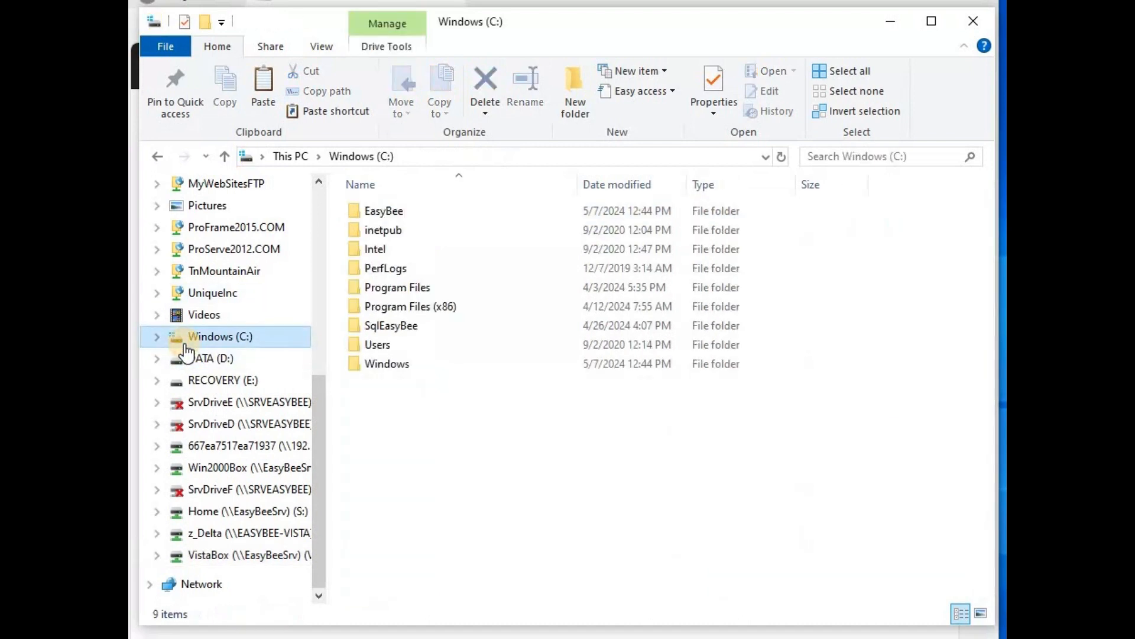
{"action": "double_click", "coordinate": [356, 211]}
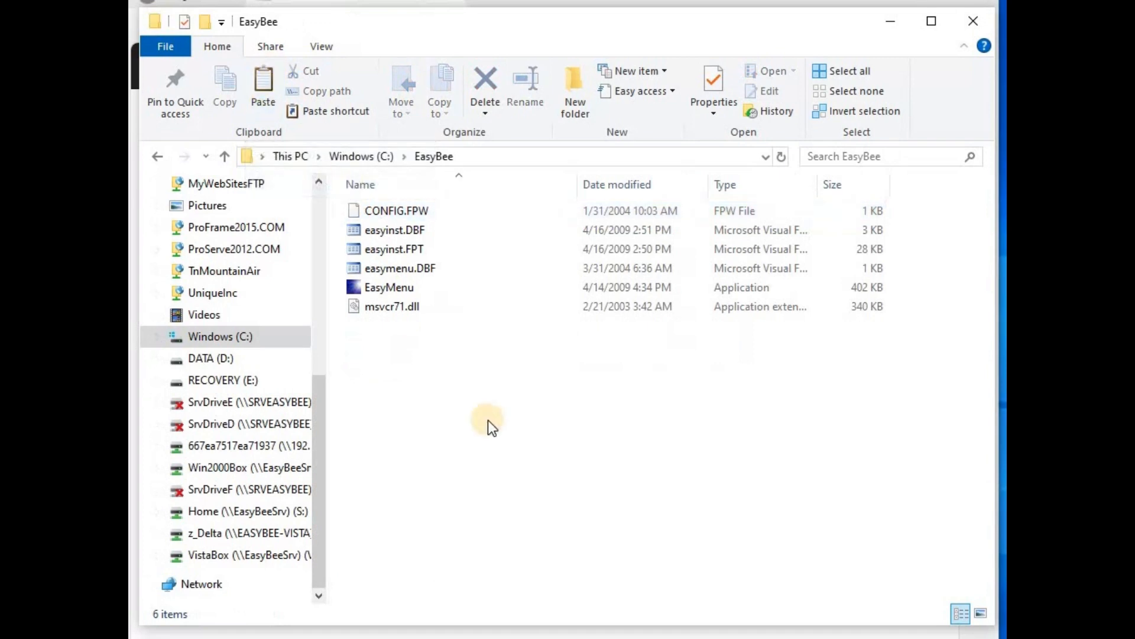
{"action": "key", "text": "ctrl+v"}
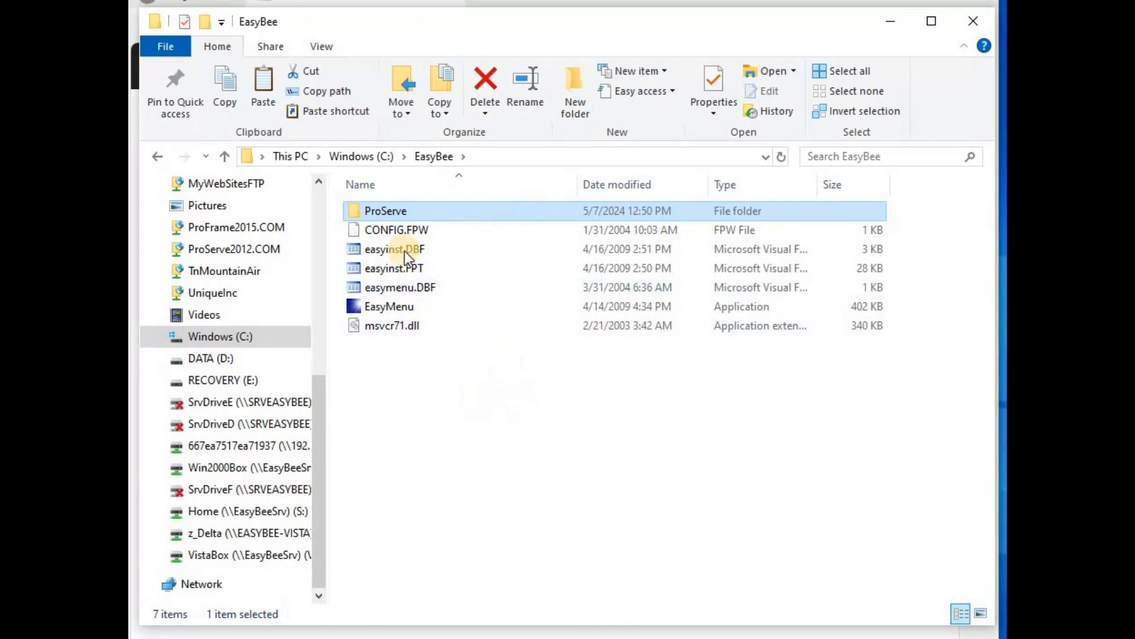
Inspect the copied ProServe folder's contents, then go back up to the Windows (C:) drive
{"action": "double_click", "coordinate": [354, 206]}
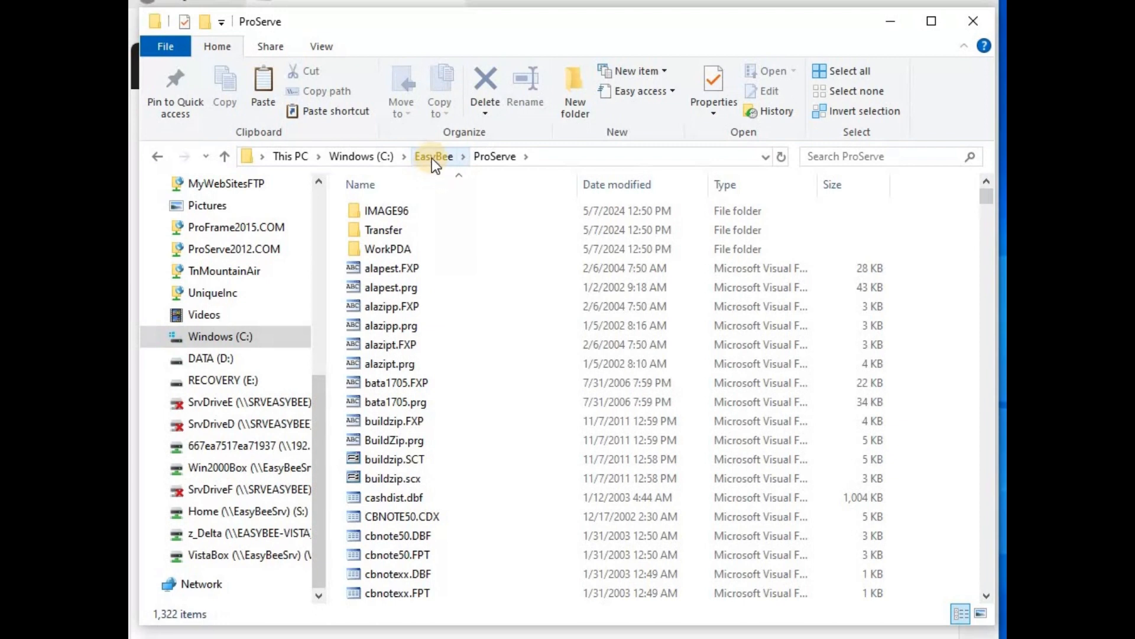
{"action": "left_click", "coordinate": [355, 160]}
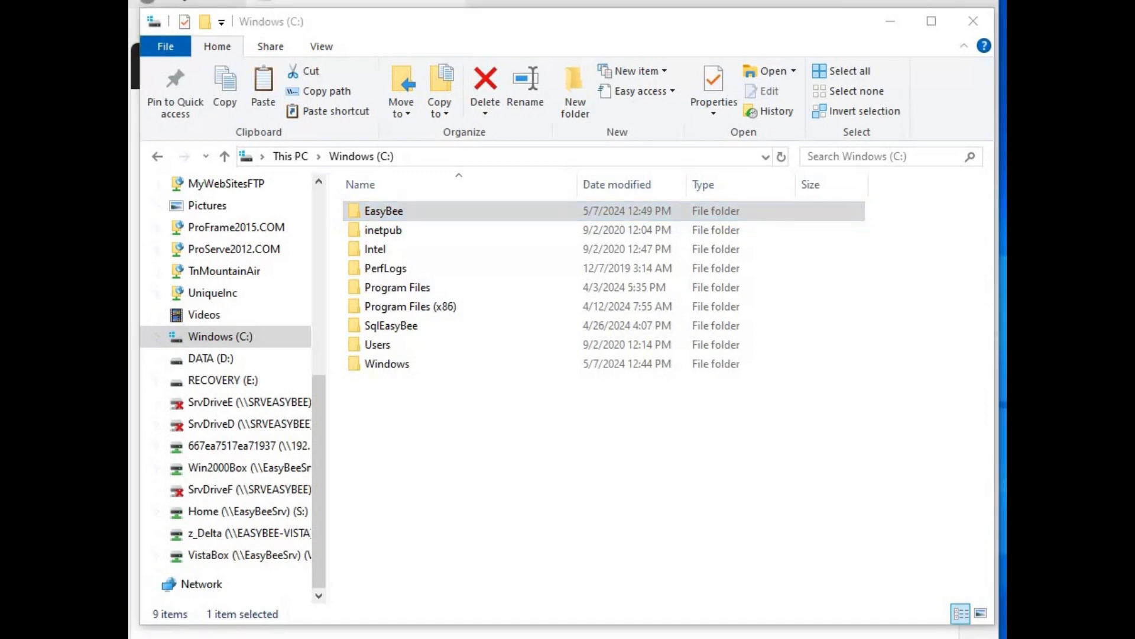
{"action": "left_click_drag", "start_coordinate": [315, 475], "coordinate": [203, 477]}
Minimize both Explorer windows and launch EasyMenu v3.01 from its desktop shortcut
{"action": "left_click", "coordinate": [887, 26]}
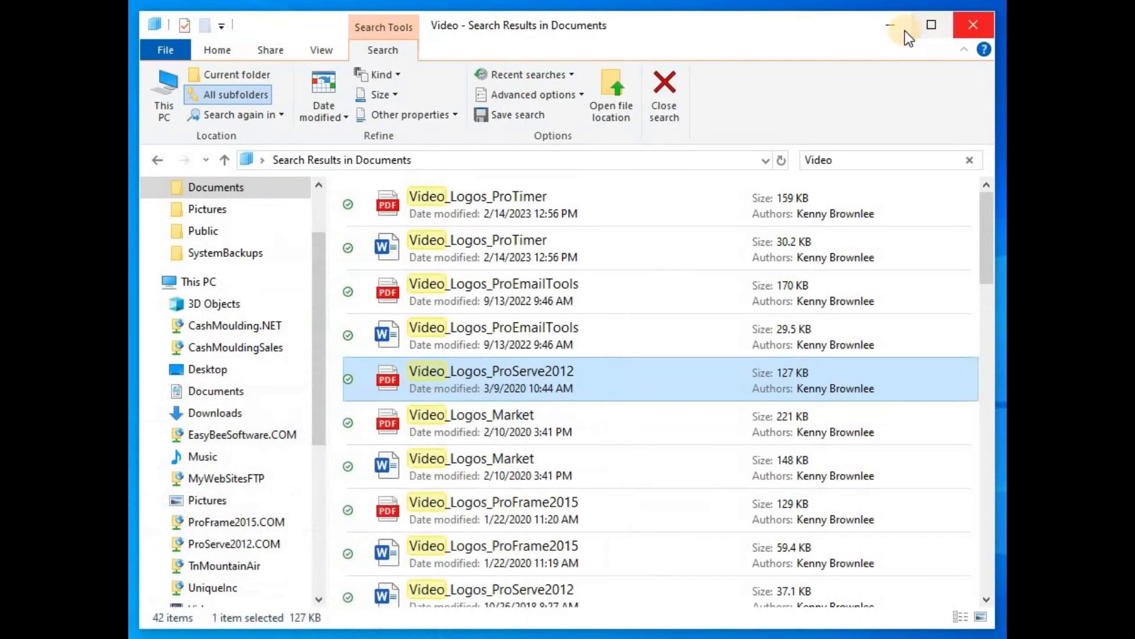
{"action": "left_click", "coordinate": [905, 31]}
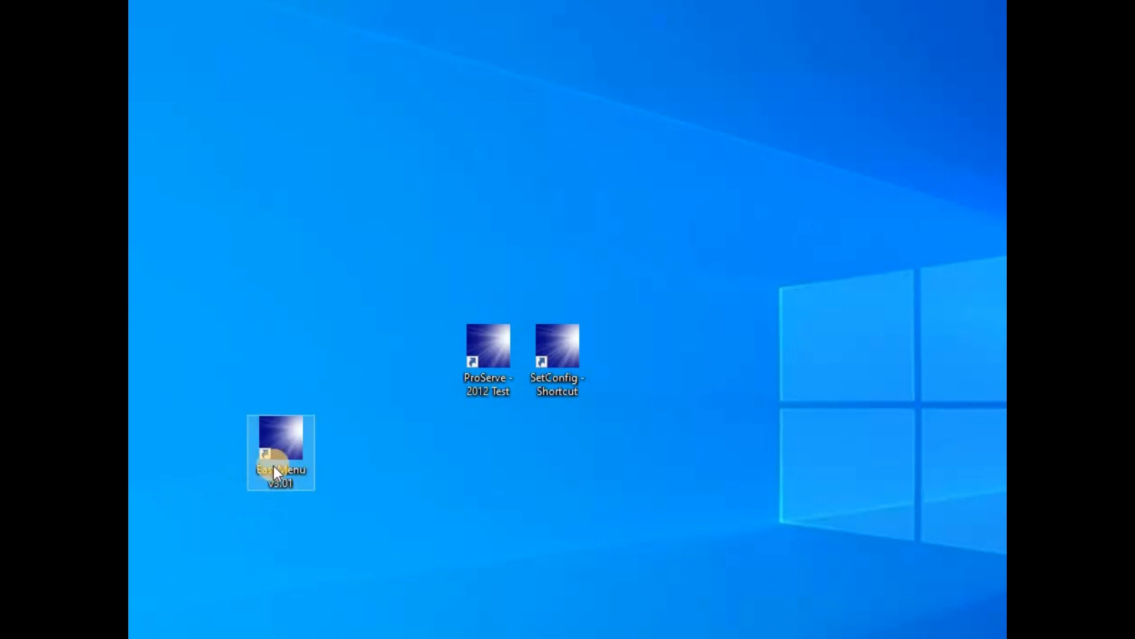
{"action": "left_click", "coordinate": [262, 477]}
{"action": "left_click", "coordinate": [274, 438]}
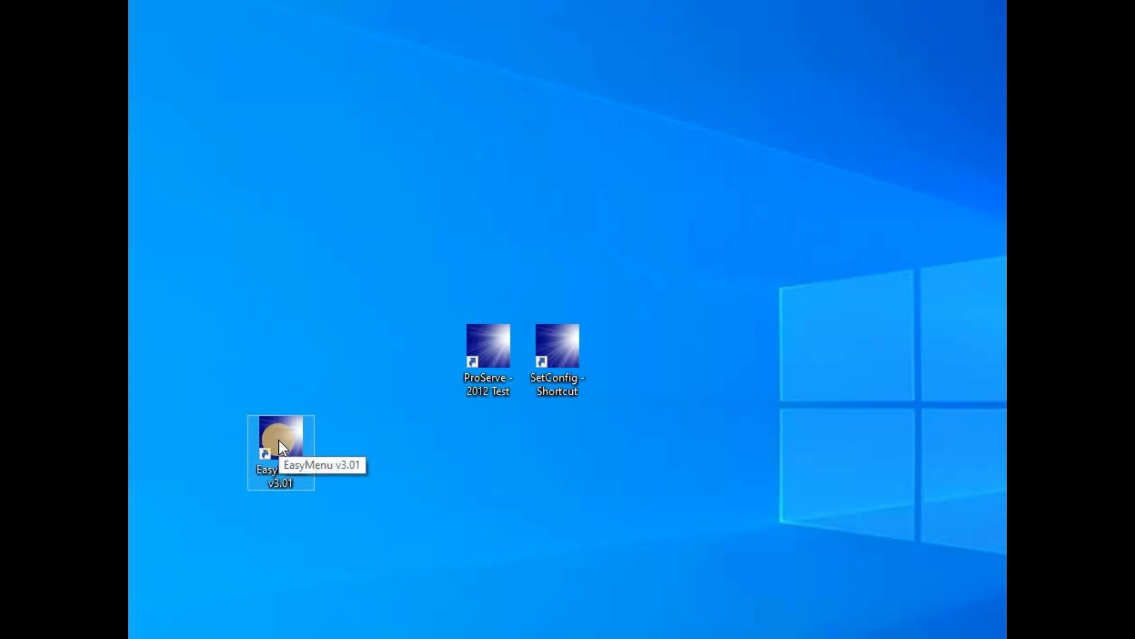
{"action": "double_click", "coordinate": [278, 440]}
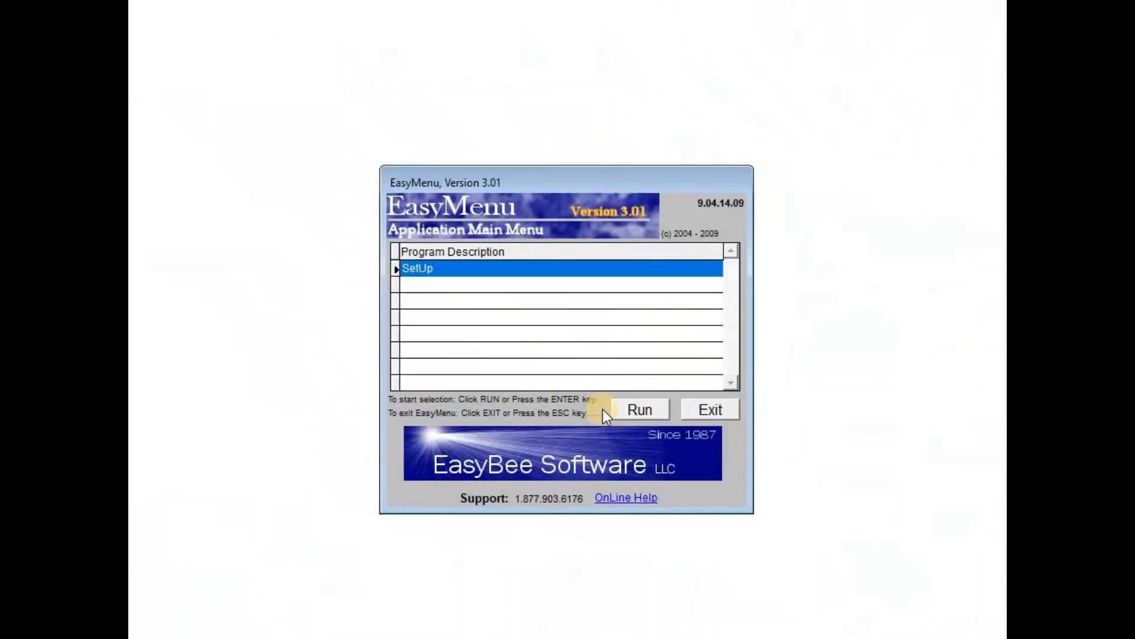
Use SetUp to install ProServe II as a Client with the licence accepted and data path C:\EASYBEE\PROSERVE
{"action": "left_click", "coordinate": [639, 408]}
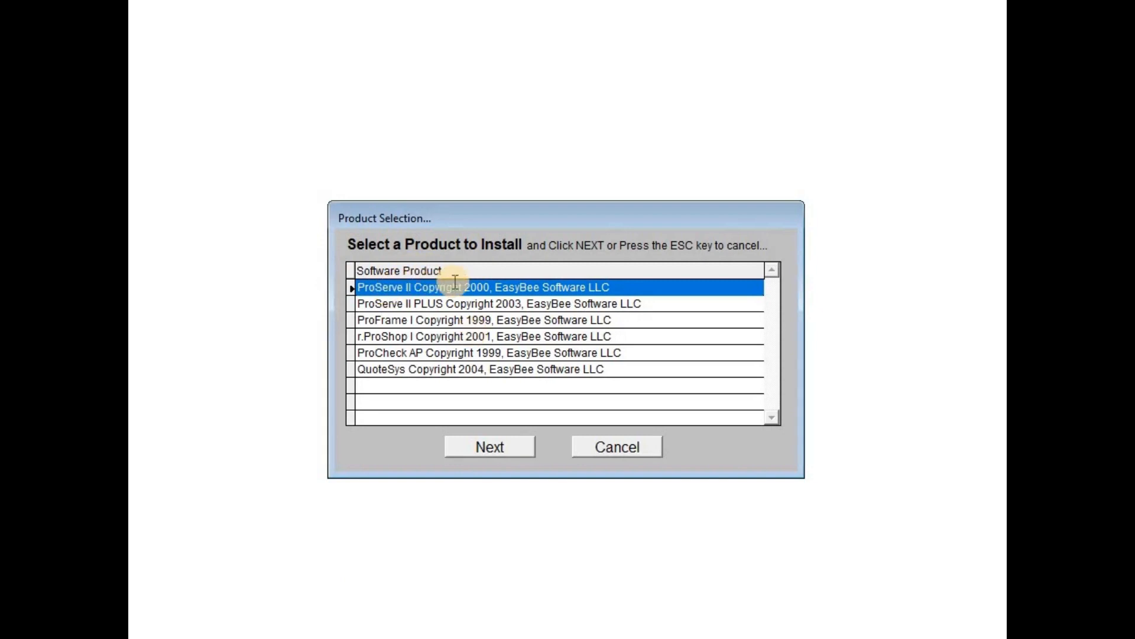
{"action": "left_click", "coordinate": [480, 455]}
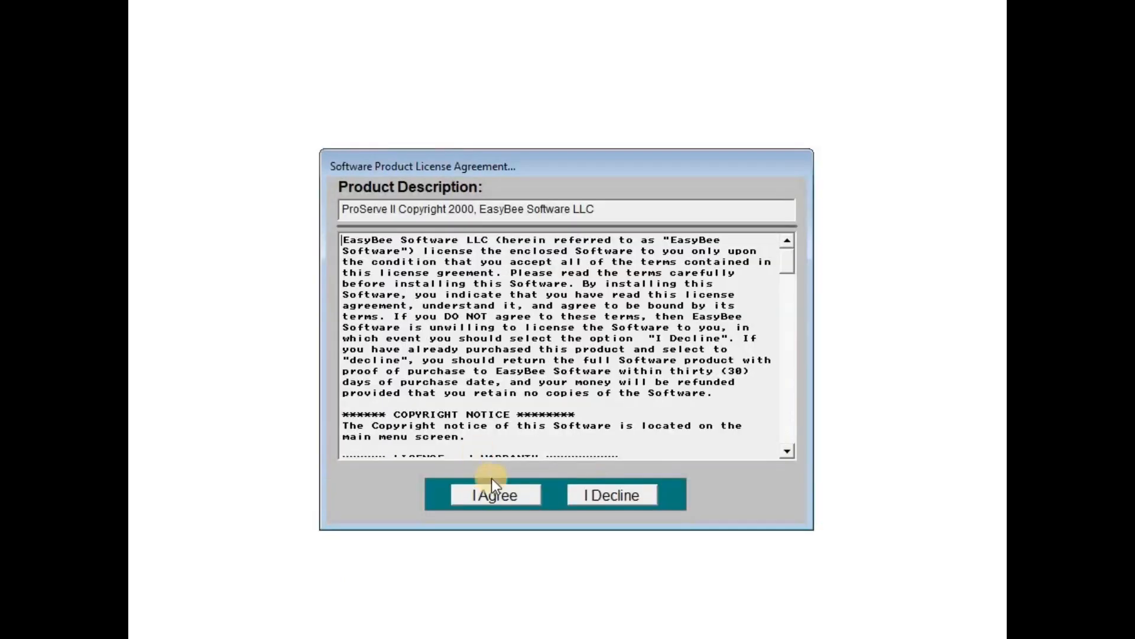
{"action": "left_click", "coordinate": [496, 498]}
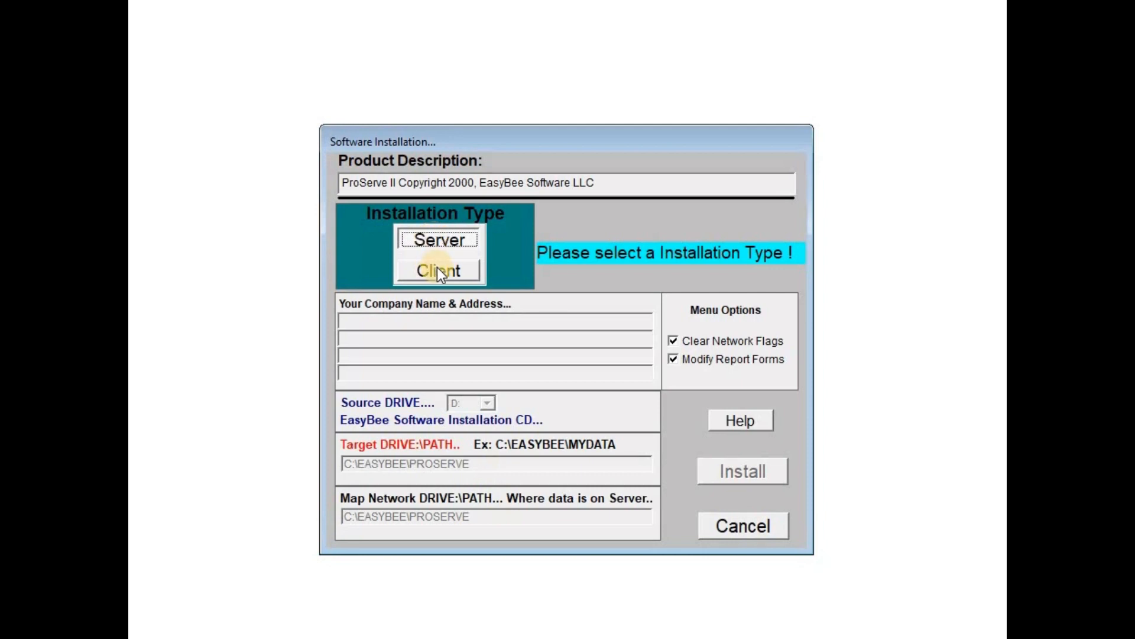
{"action": "left_click", "coordinate": [437, 270]}
{"action": "left_click", "coordinate": [348, 518]}
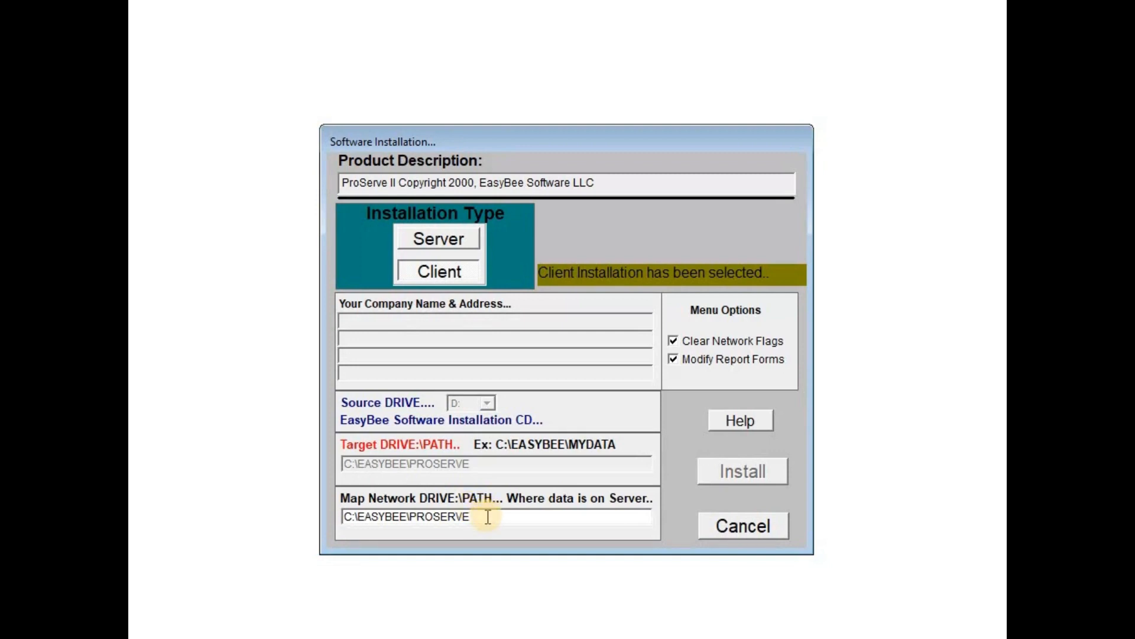
{"action": "key", "text": "Tab"}
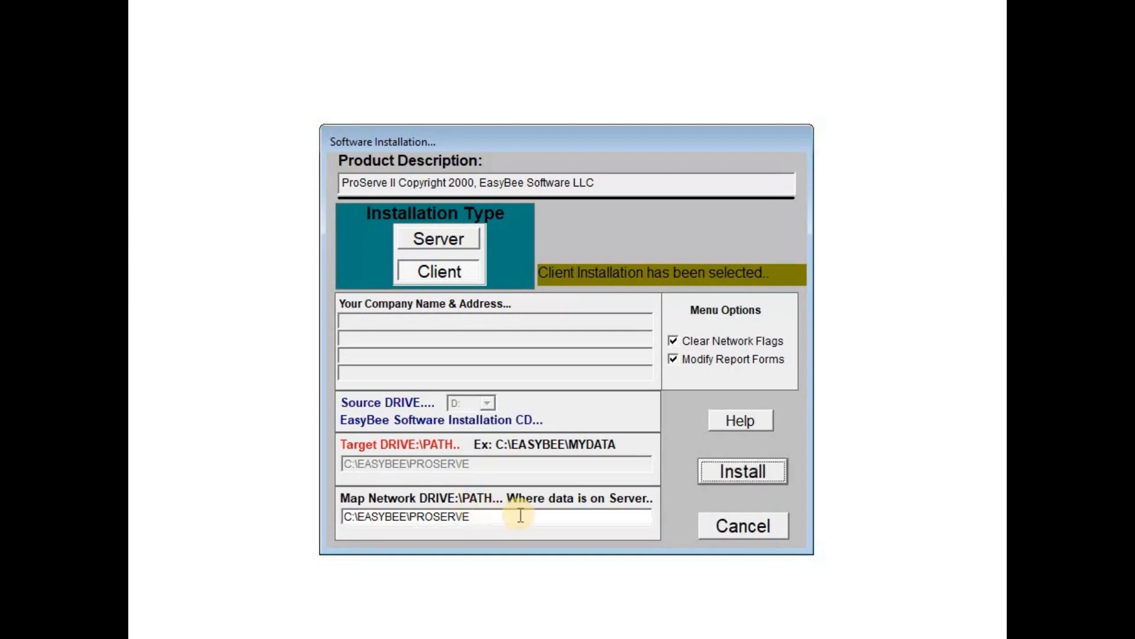
{"action": "left_click", "coordinate": [735, 472]}
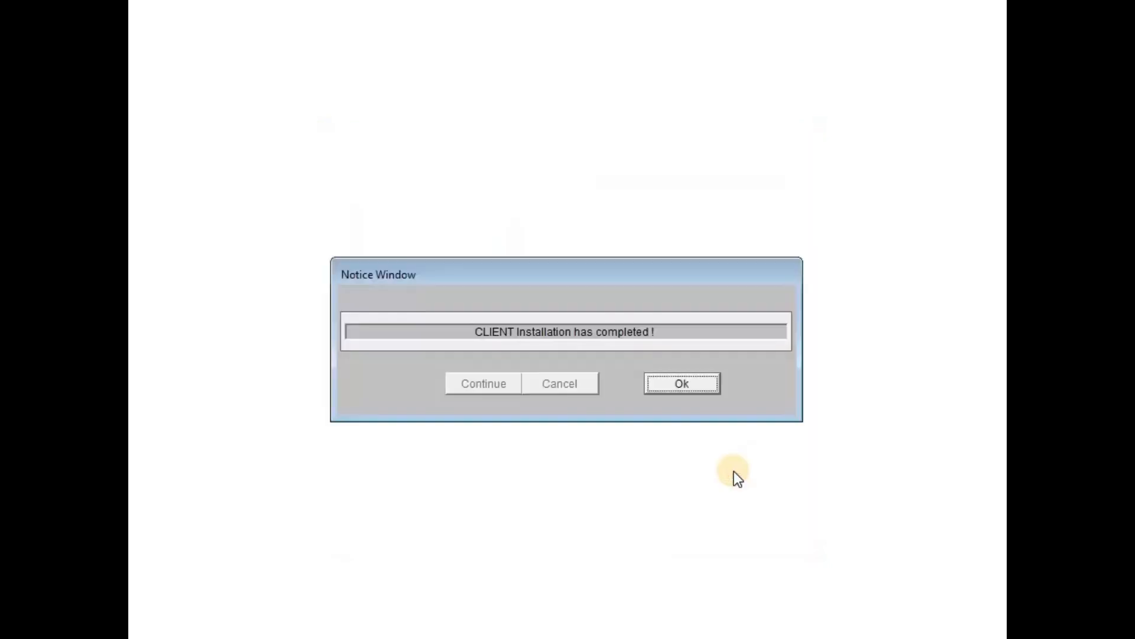
{"action": "left_click", "coordinate": [674, 385]}
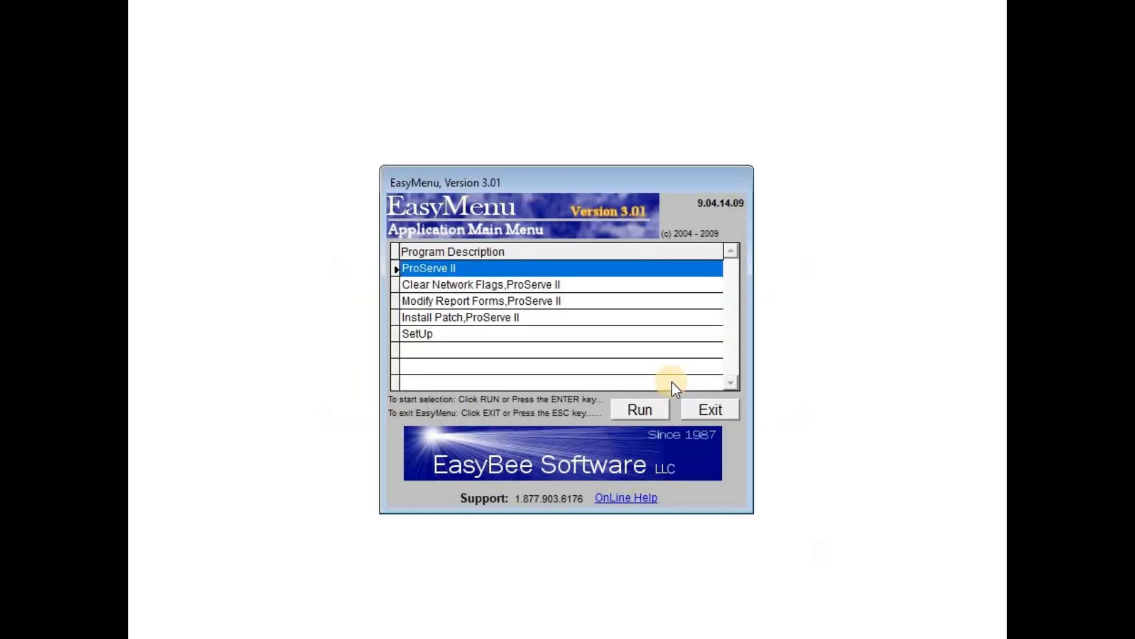
Run ProServe II, load EasyBee Software, reassign the user licence, and log on with the password, then quit
{"action": "left_click", "coordinate": [634, 411]}
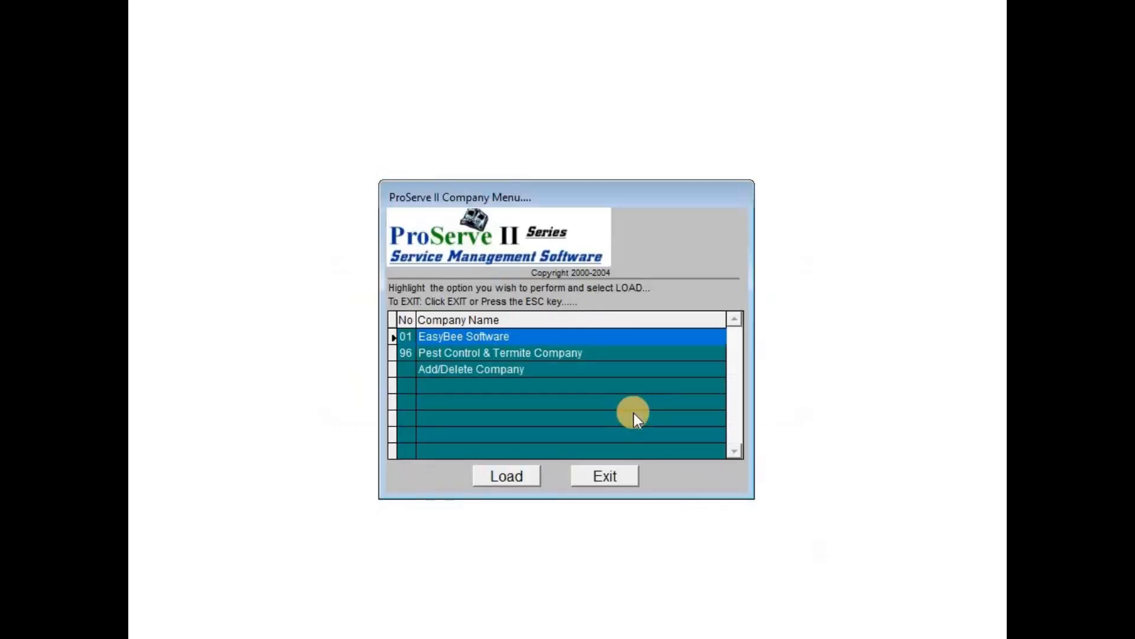
{"action": "left_click", "coordinate": [514, 472]}
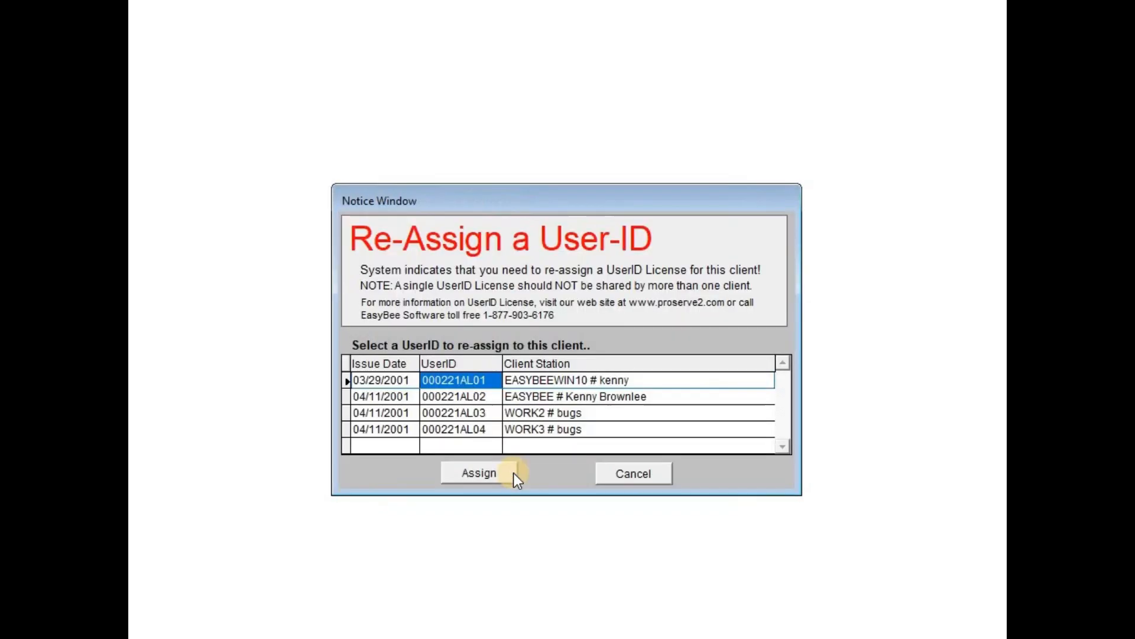
{"action": "left_click", "coordinate": [479, 480]}
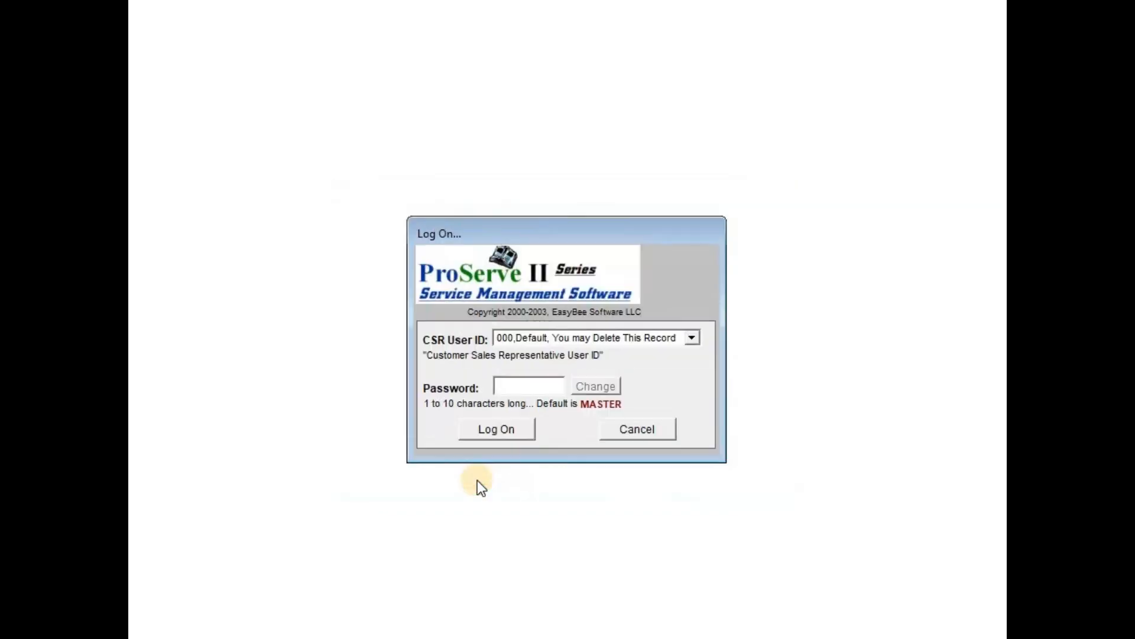
{"action": "type", "text": "MASTER"}
{"action": "key", "text": "Return"}
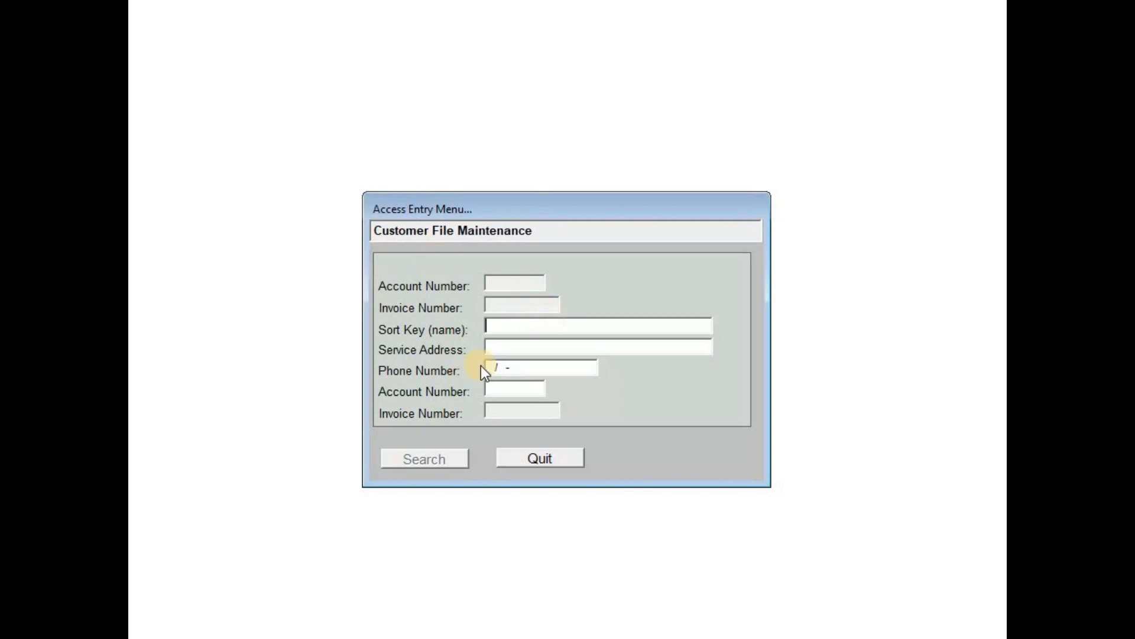
{"action": "left_click", "coordinate": [541, 459]}
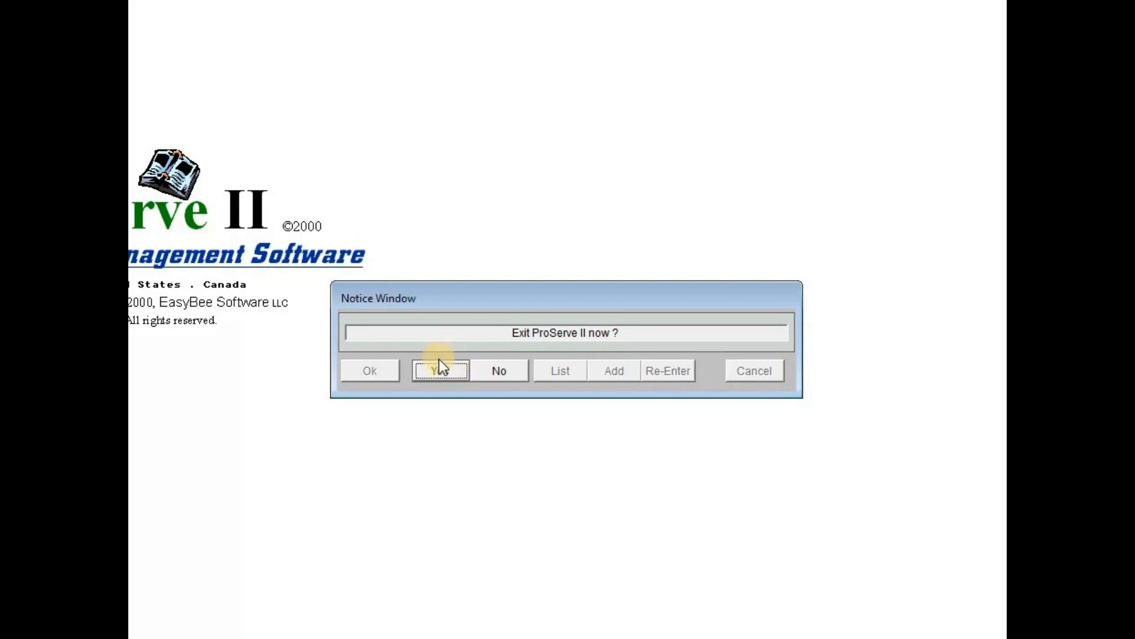
{"action": "left_click", "coordinate": [441, 371]}
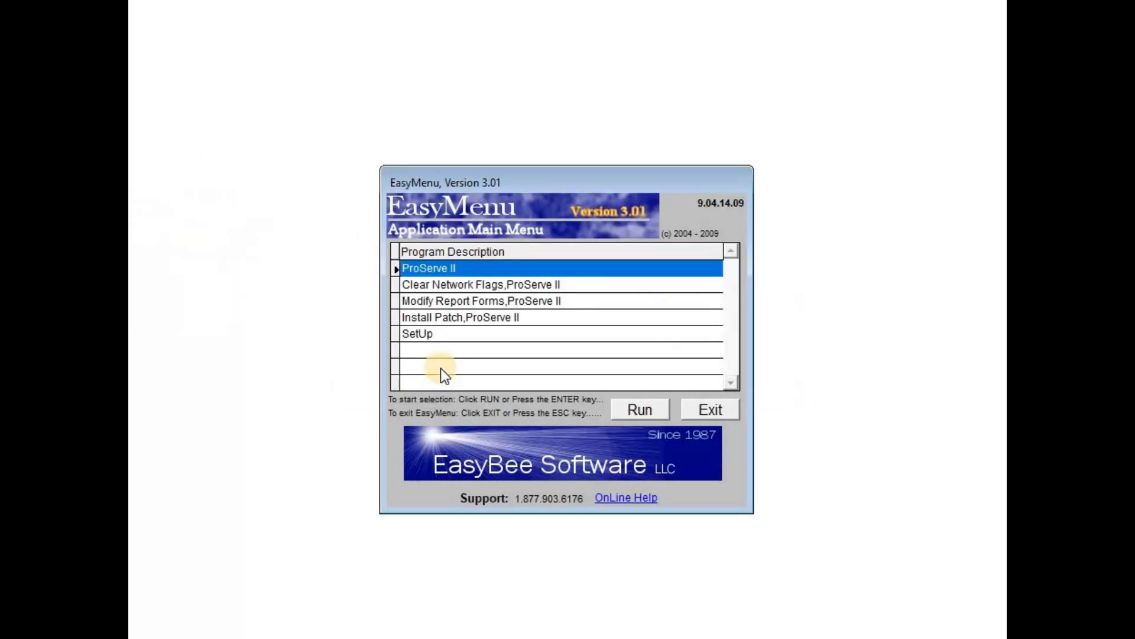